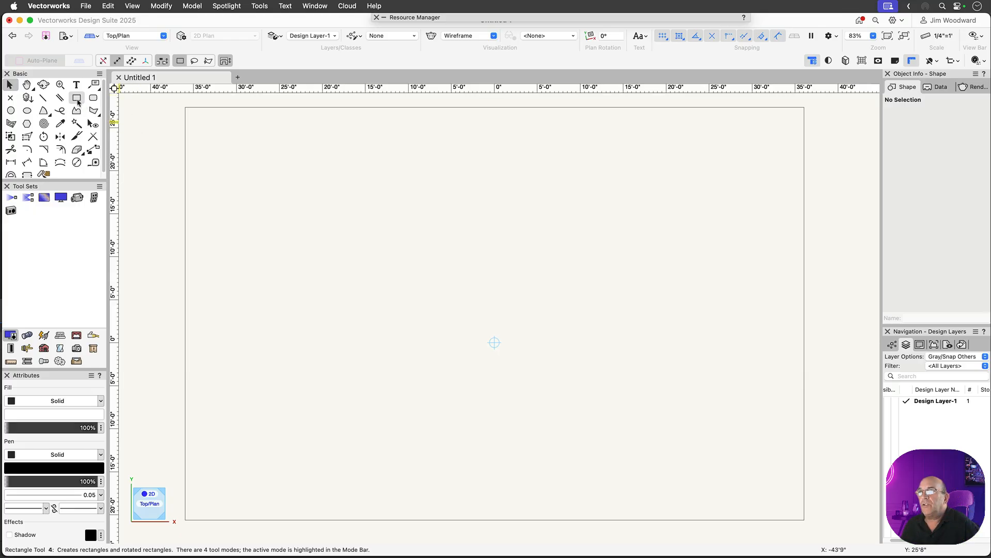
Draw a rectangle about 40'10" wide and 20'9" high in the middle of the page
{"action": "left_click", "coordinate": [77, 98]}
{"action": "left_click", "coordinate": [298, 176]}
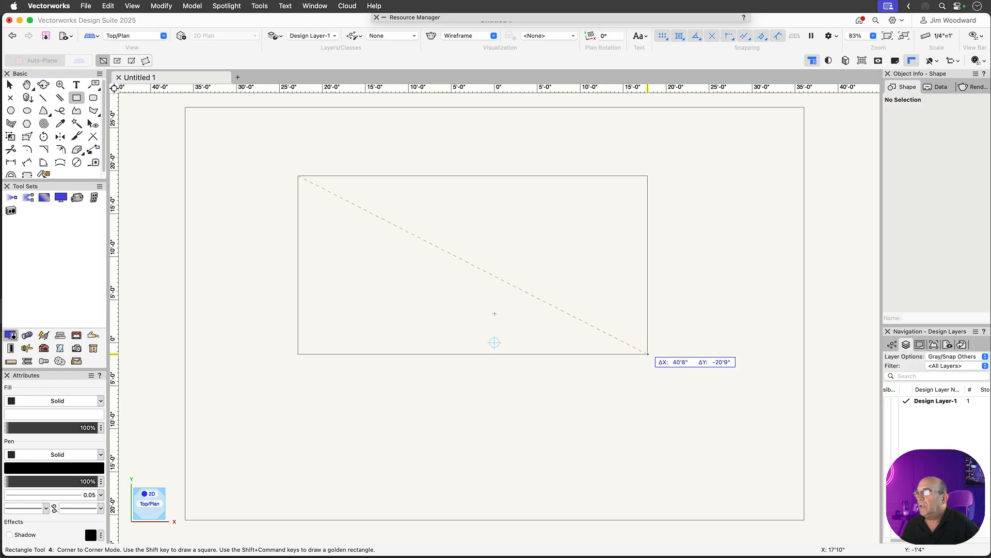
{"action": "left_click", "coordinate": [649, 354]}
Set the rectangle's width to 32' and its height to 24'
{"action": "left_click", "coordinate": [973, 198]}
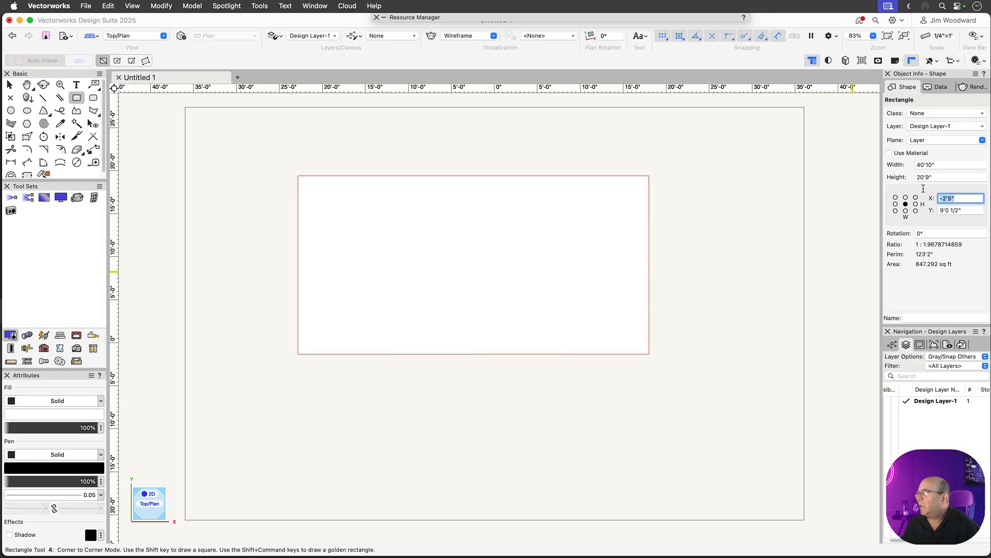
{"action": "left_click", "coordinate": [943, 166]}
{"action": "type", "text": "32"}
{"action": "key", "text": "Tab"}
{"action": "type", "text": "24"}
{"action": "key", "text": "Tab"}
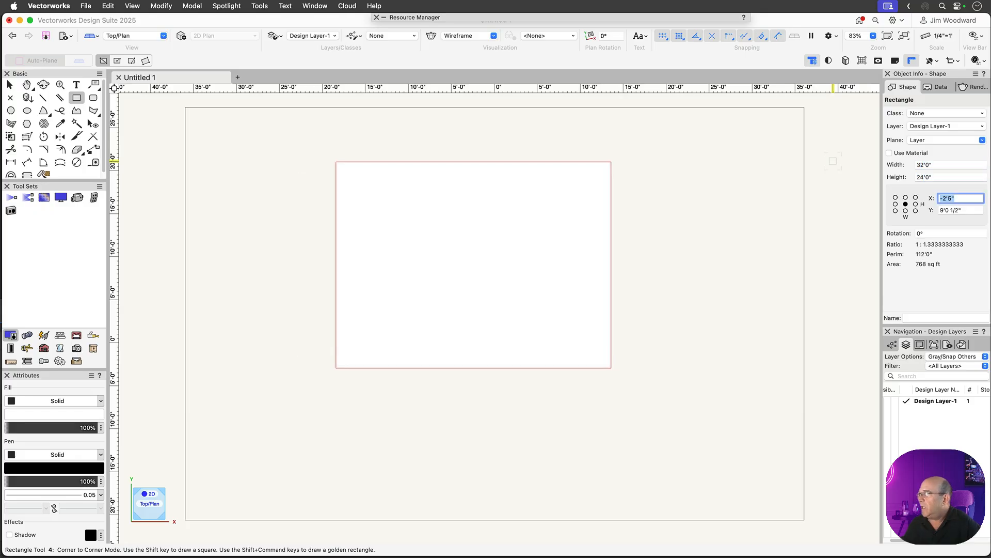
Center the rectangle on the origin by setting its X and Y position to 0
{"action": "type", "text": "0"}
{"action": "key", "text": "Tab"}
{"action": "type", "text": "0"}
{"action": "key", "text": "Tab"}
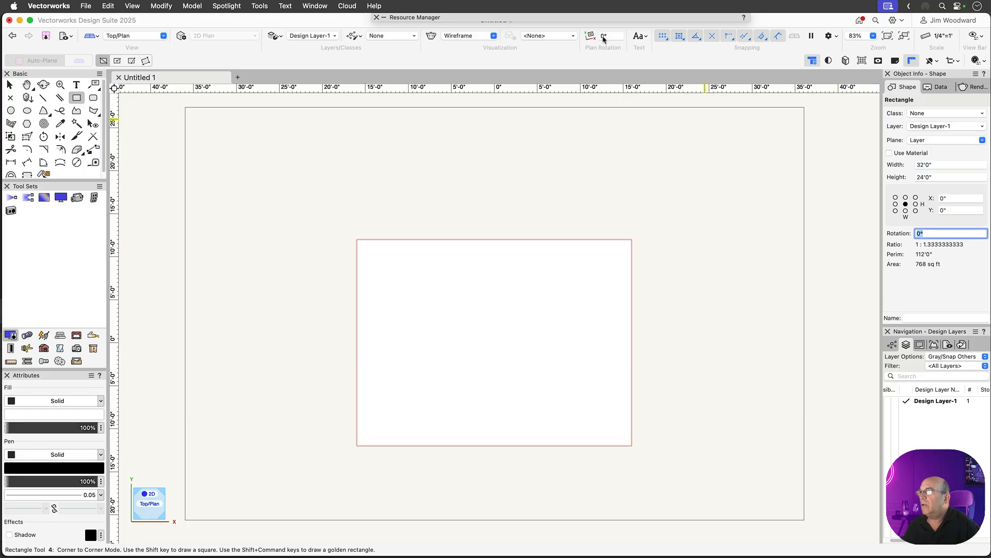
Create a stage from the rectangle, 2'8" high, with 4' by 8' standard decks and the Border structure
{"action": "left_click", "coordinate": [230, 6]}
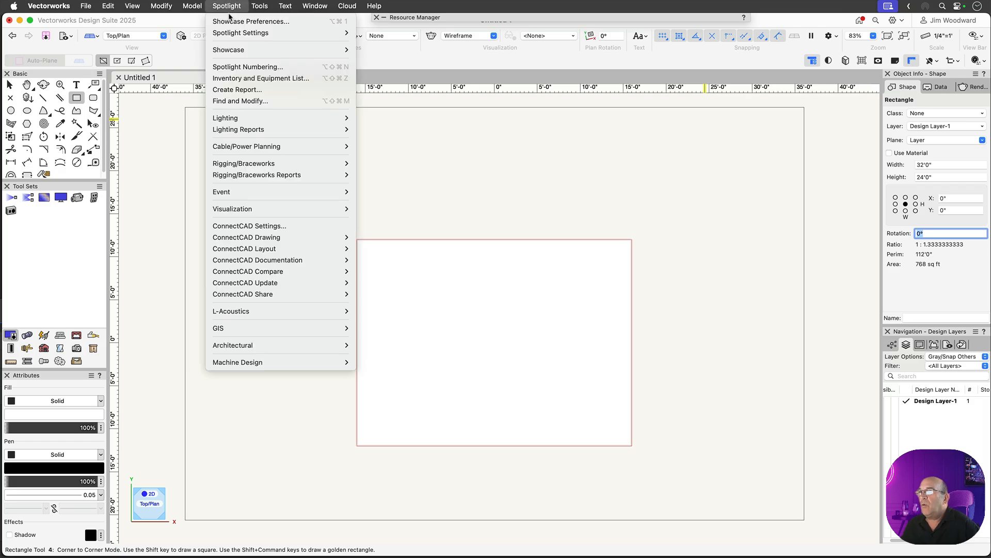
{"action": "mouse_move", "coordinate": [263, 192]}
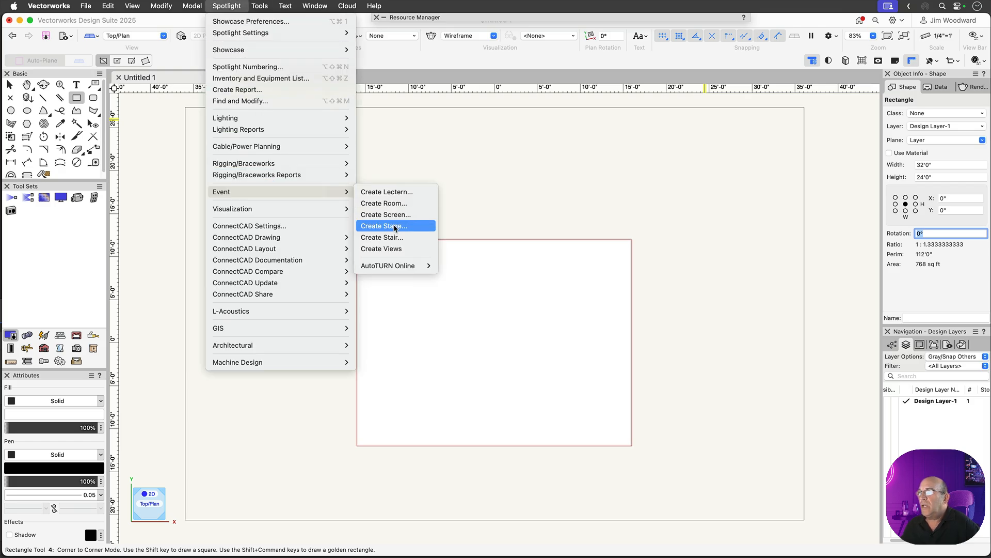
{"action": "left_click", "coordinate": [395, 226]}
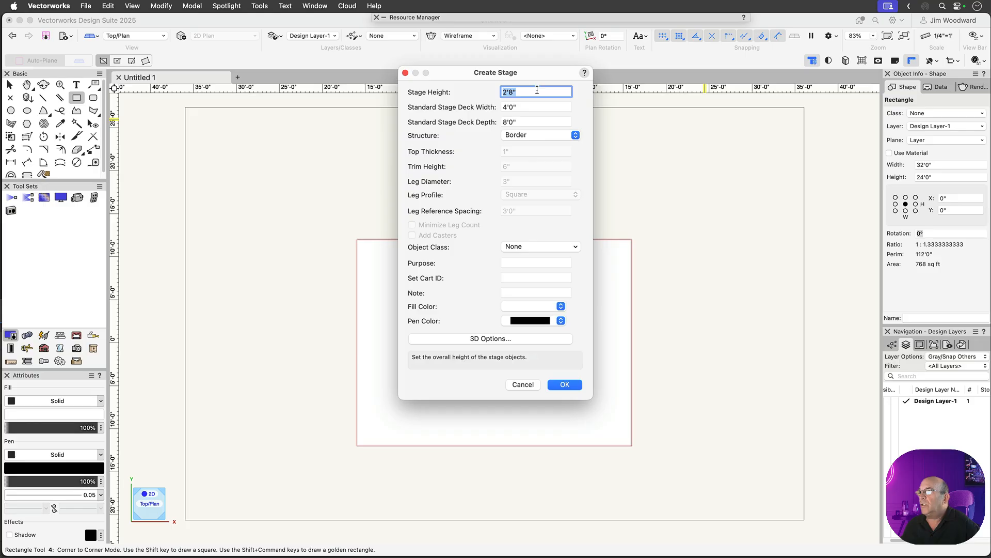
{"action": "left_click", "coordinate": [568, 384]}
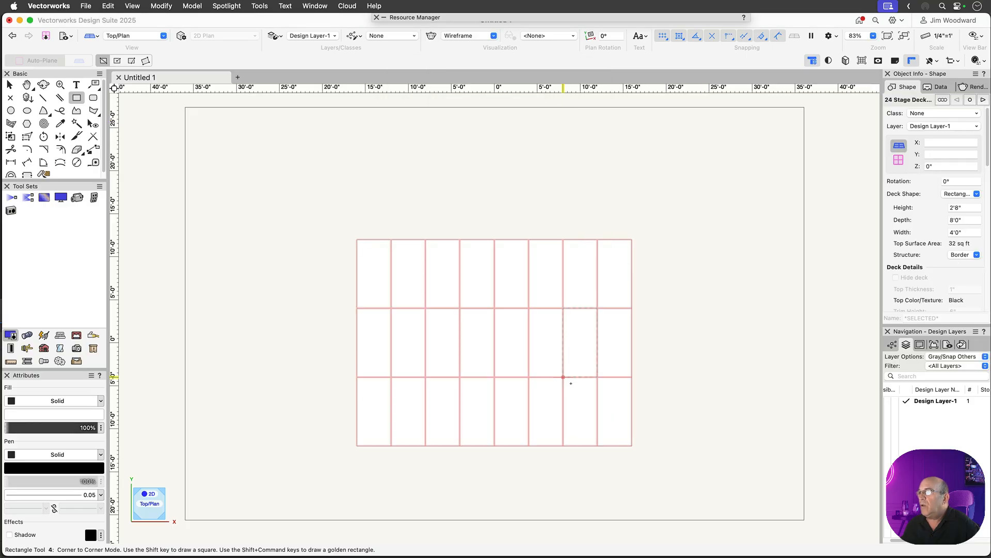
Select the upstage row of eight decks and give them a Straight railing along the back
{"action": "left_click", "coordinate": [9, 84]}
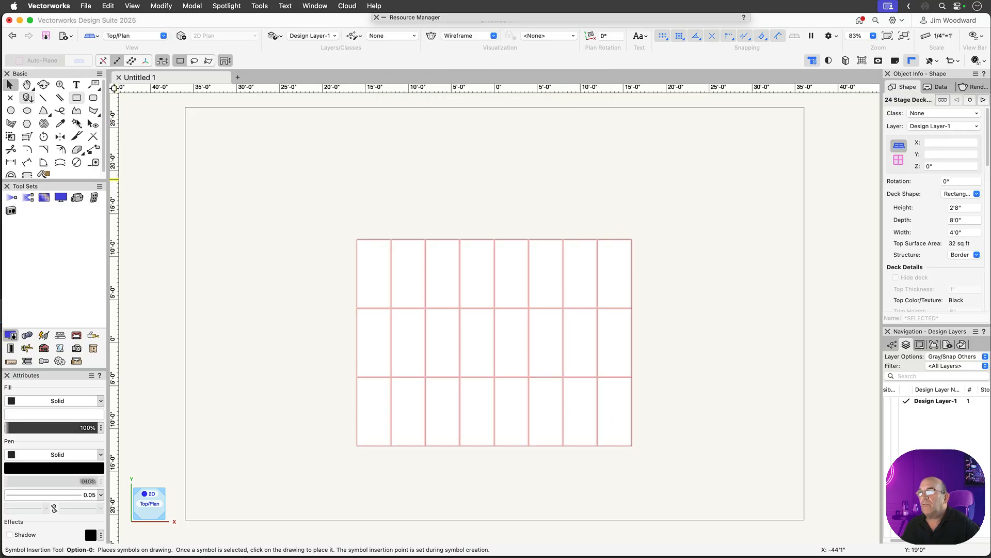
{"action": "left_click_drag", "start_coordinate": [270, 228], "coordinate": [671, 329]}
{"action": "scroll", "coordinate": [954, 248], "scroll_direction": "down", "scroll_amount": 3}
{"action": "scroll", "coordinate": [954, 259], "scroll_direction": "down", "scroll_amount": 5}
{"action": "left_click", "coordinate": [962, 247]}
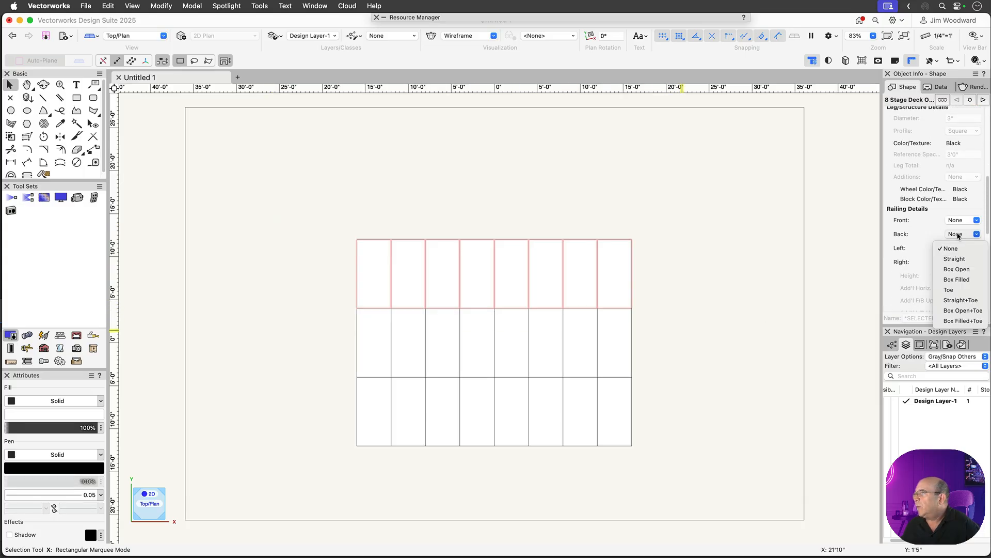
{"action": "left_click", "coordinate": [963, 259]}
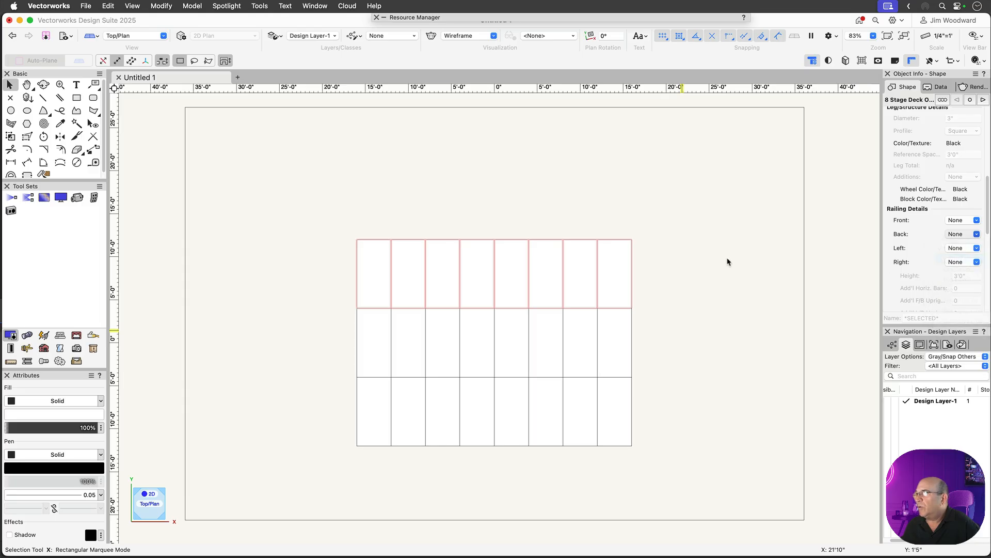
Add the second, third, sixth and seventh middle-row decks to the selection and raise all selected decks by 16" to 4'0" high
{"action": "left_click", "coordinate": [409, 342], "text": "shift"}
{"action": "left_click", "coordinate": [438, 343], "text": "shift"}
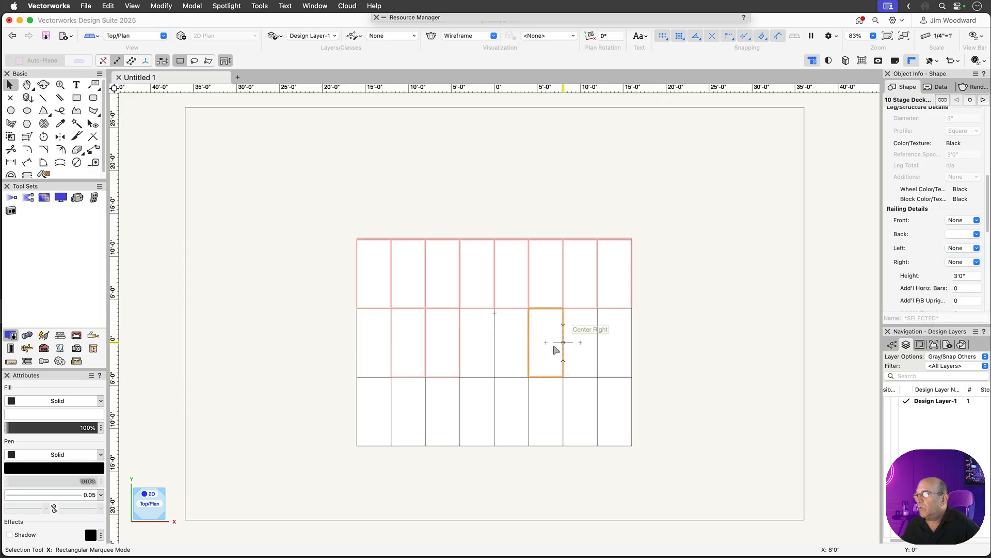
{"action": "left_click", "coordinate": [546, 342], "text": "shift"}
{"action": "left_click", "coordinate": [580, 343], "text": "shift"}
{"action": "scroll", "coordinate": [944, 247], "scroll_direction": "up", "scroll_amount": 5}
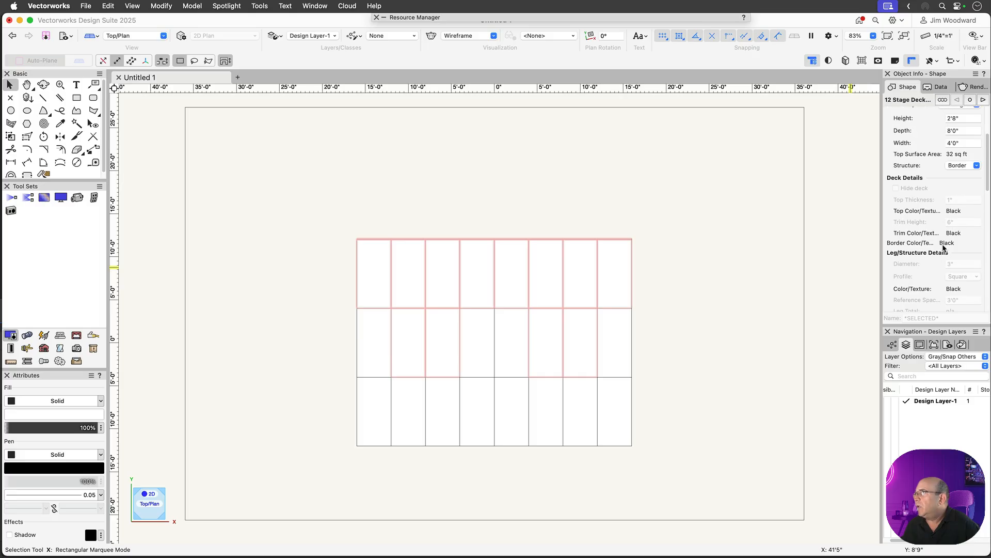
{"action": "left_click", "coordinate": [975, 167]}
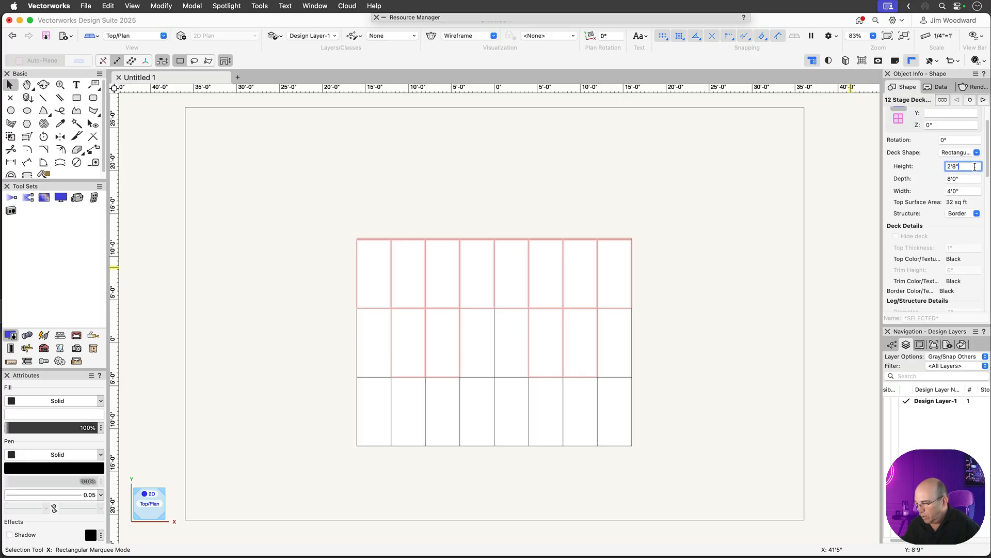
{"action": "type", "text": "+16"}
{"action": "key", "text": "Return"}
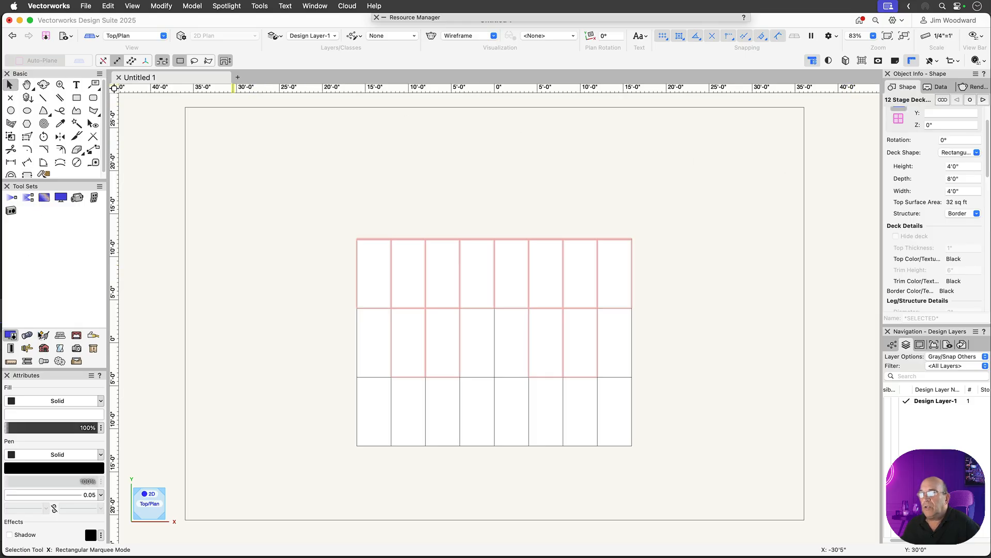
Insert a centered straight truss line upstage of the decks, two Eurotruss FD44-300 sections to each side of the centerline
{"action": "left_click", "coordinate": [59, 334]}
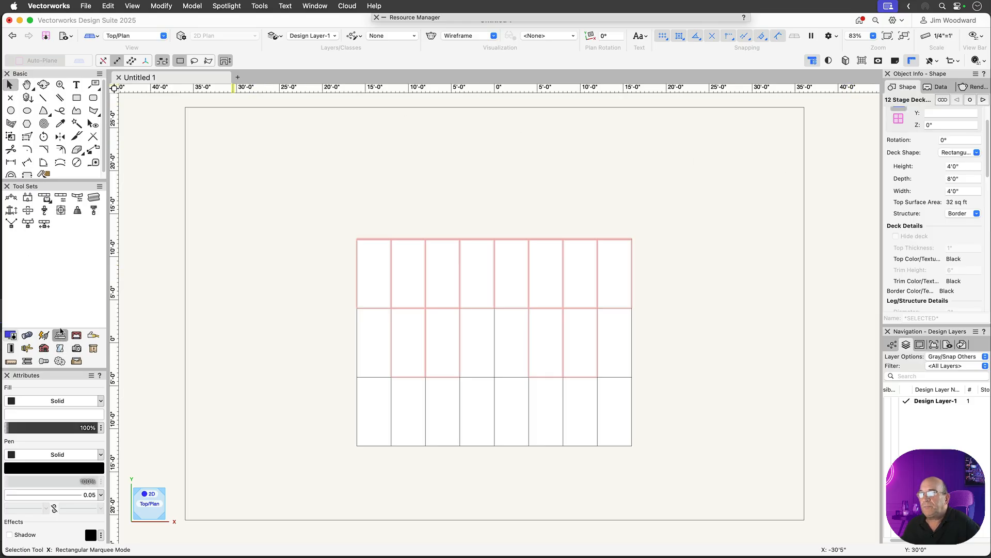
{"action": "left_click", "coordinate": [44, 198]}
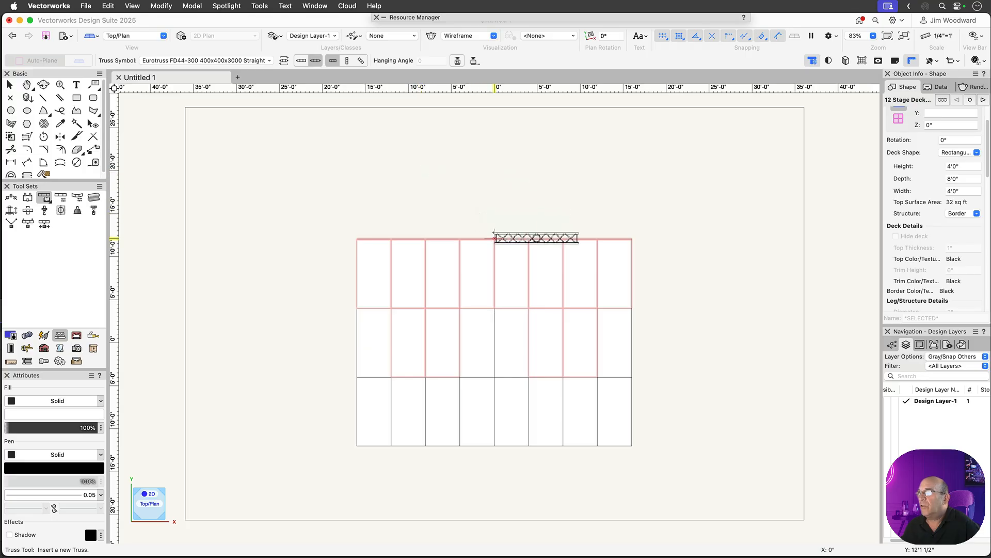
{"action": "left_click", "coordinate": [494, 206]}
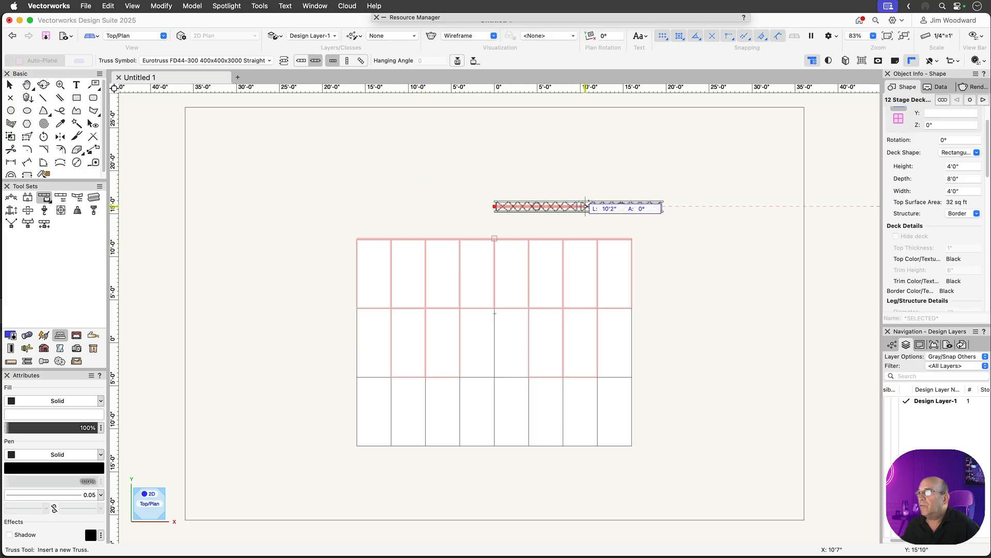
{"action": "left_click", "coordinate": [596, 206]}
{"action": "left_click", "coordinate": [527, 205]}
{"action": "left_click", "coordinate": [344, 206]}
{"action": "key", "text": "x"}
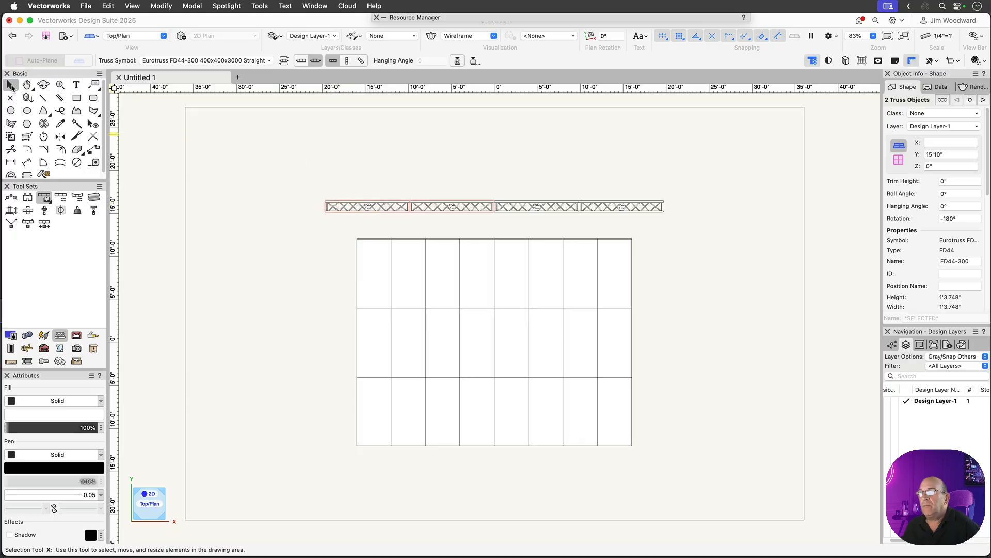
{"action": "left_click", "coordinate": [157, 148]}
Set the trim height of all four truss sections to 28'
{"action": "left_click_drag", "start_coordinate": [281, 170], "coordinate": [712, 236]}
{"action": "left_click", "coordinate": [938, 165]}
{"action": "type", "text": "28'"}
{"action": "key", "text": "Return"}
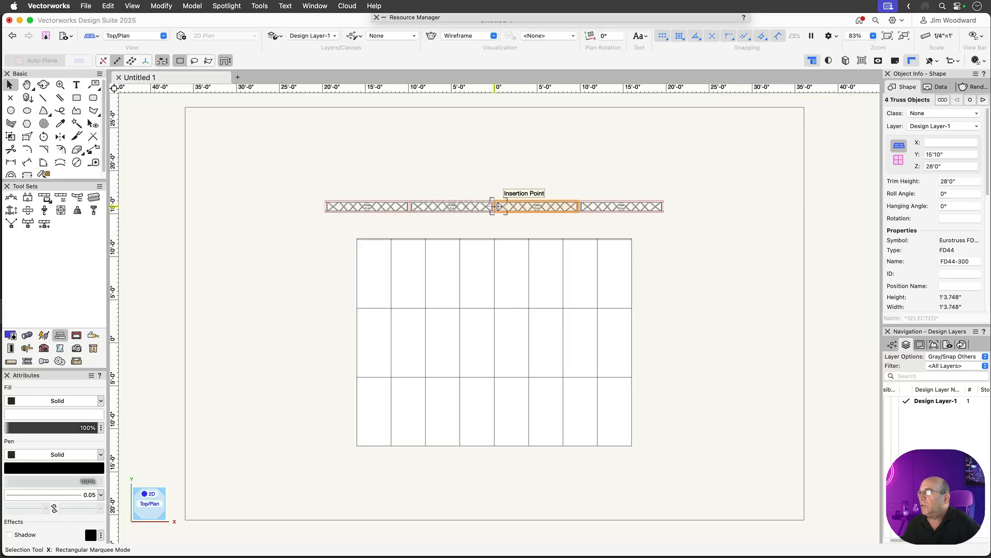
Duplicate the truss line downstage of the decks and farther upstage, and extend the farthest upstage copy by one section at each end
{"action": "left_click_drag", "start_coordinate": [498, 206], "coordinate": [496, 151]}
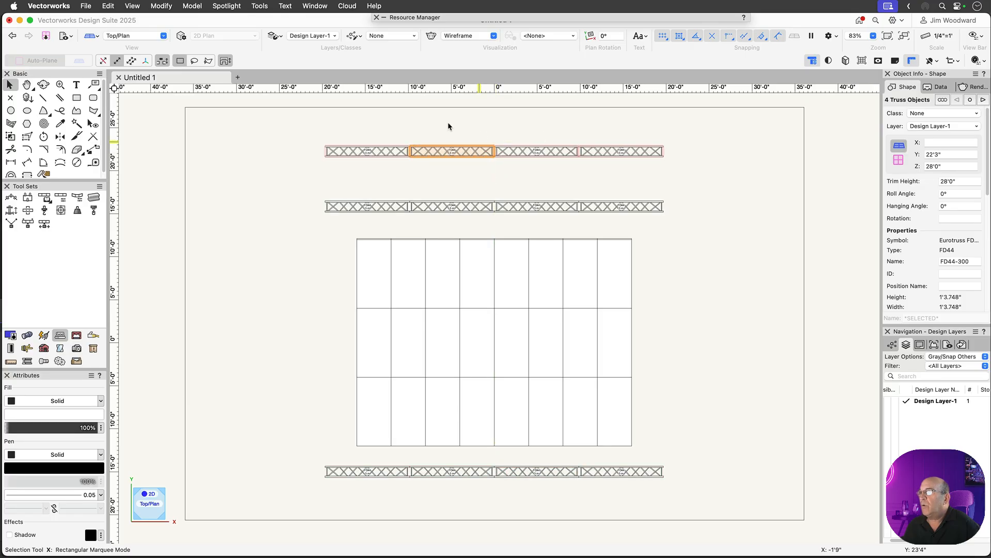
{"action": "left_click", "coordinate": [410, 124]}
{"action": "left_click_drag", "start_coordinate": [368, 151], "coordinate": [284, 151]}
{"action": "left_click_drag", "start_coordinate": [593, 152], "coordinate": [677, 151], "text": "alt"}
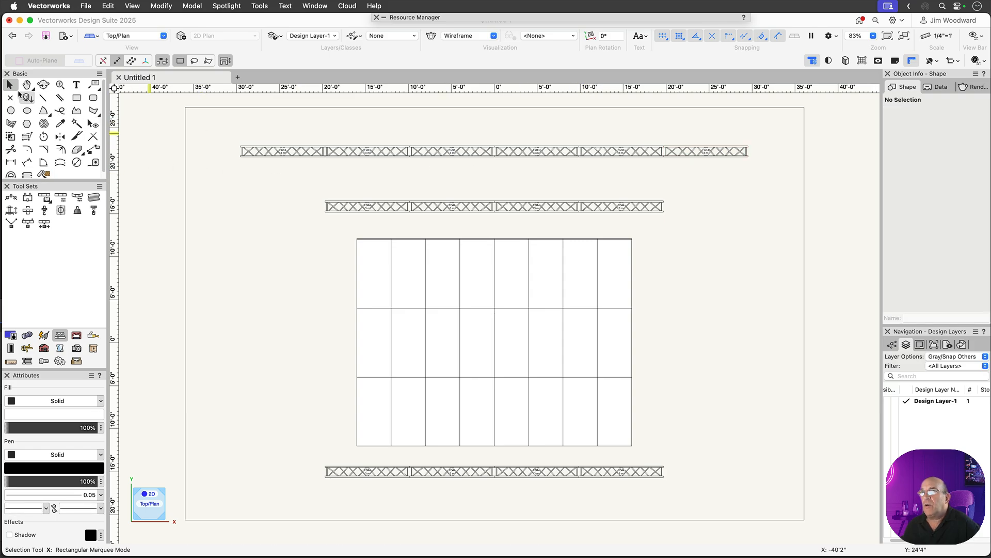
Set the Lighting Device tool's automatic numbering so that the Channel field starts at 101
{"action": "left_click", "coordinate": [11, 223]}
{"action": "left_click", "coordinate": [27, 335]}
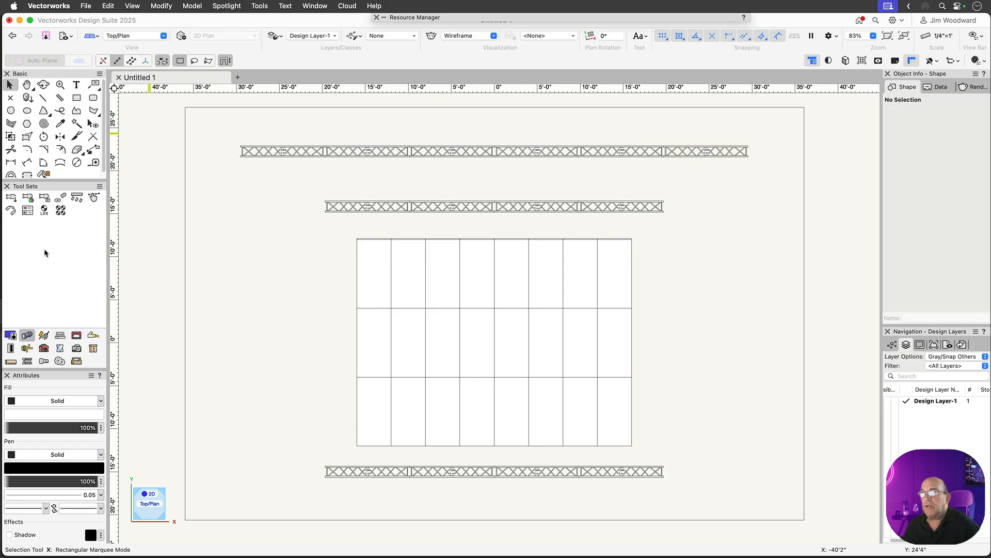
{"action": "left_click", "coordinate": [12, 197]}
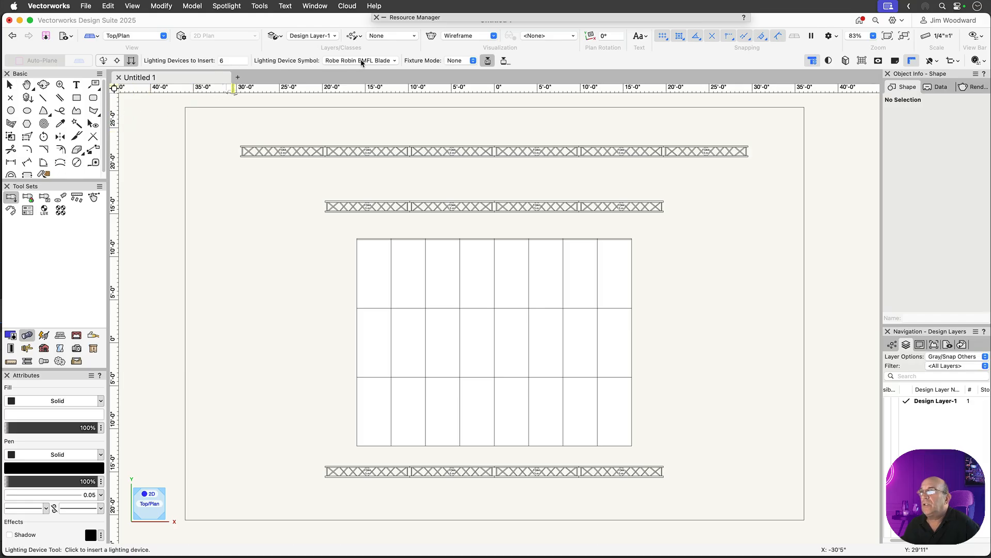
{"action": "left_click", "coordinate": [504, 60]}
{"action": "left_click", "coordinate": [608, 128]}
{"action": "type", "text": "101"}
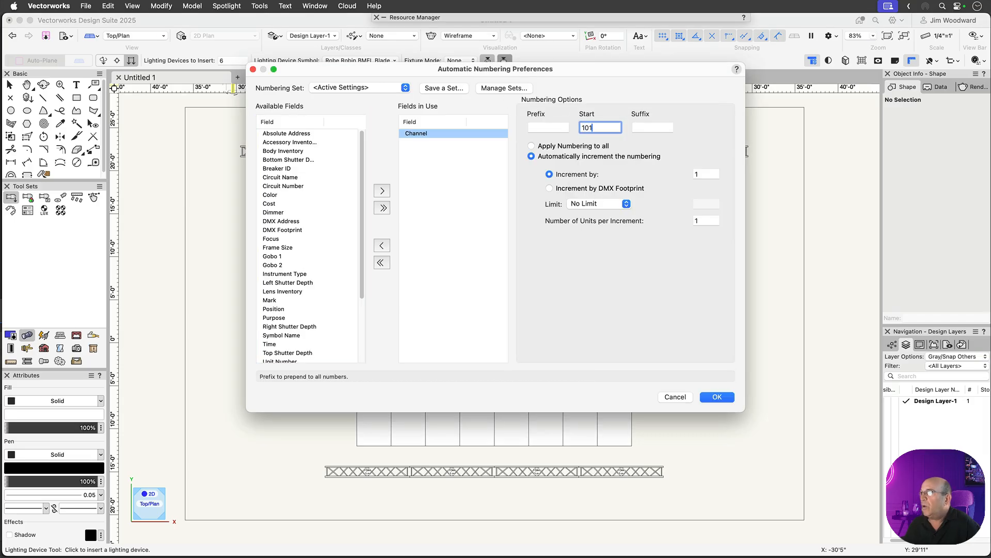
{"action": "left_click", "coordinate": [717, 396]}
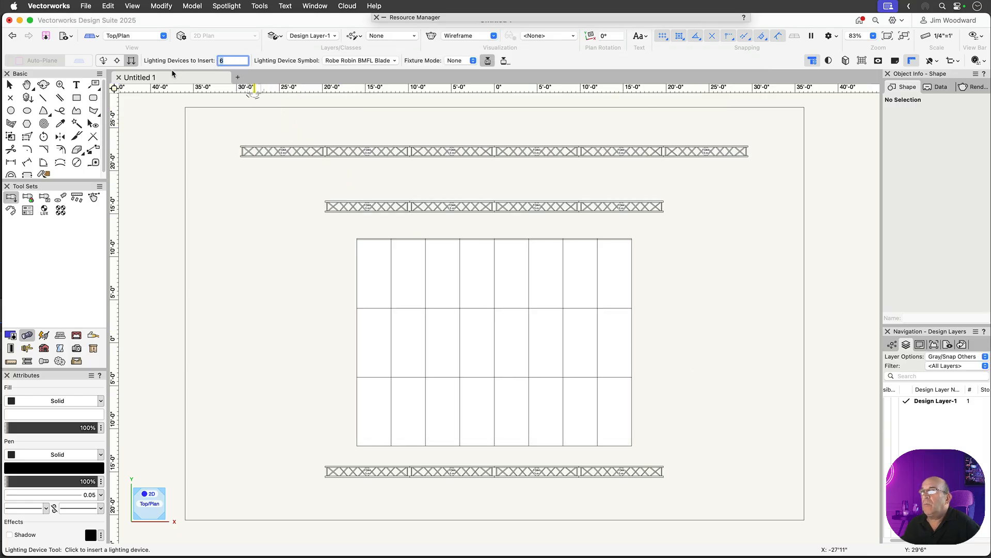
Insert six evenly spaced Robe Robin BMFL Blade fixtures on the downstage truss and six more on the truss just behind the decks
{"action": "left_click", "coordinate": [346, 466]}
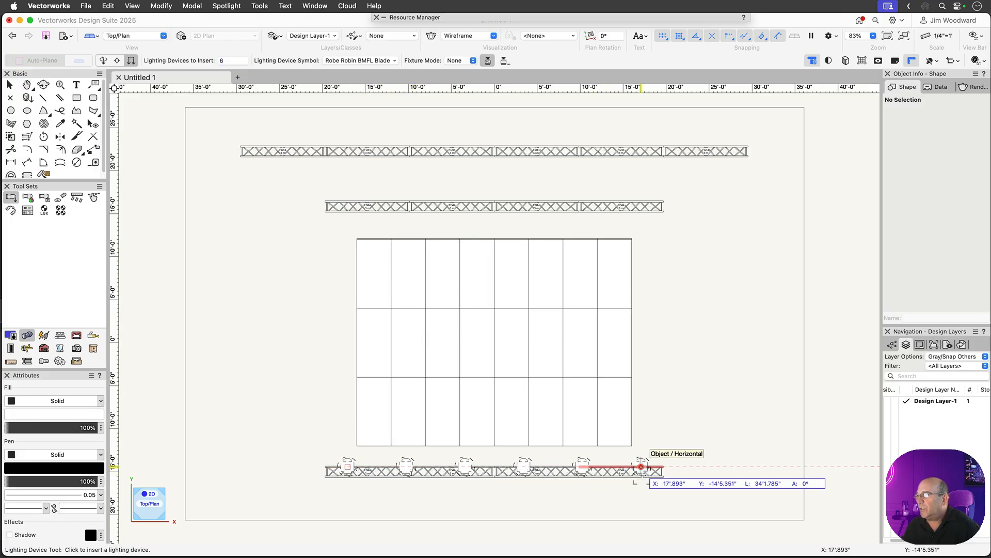
{"action": "left_click", "coordinate": [640, 466]}
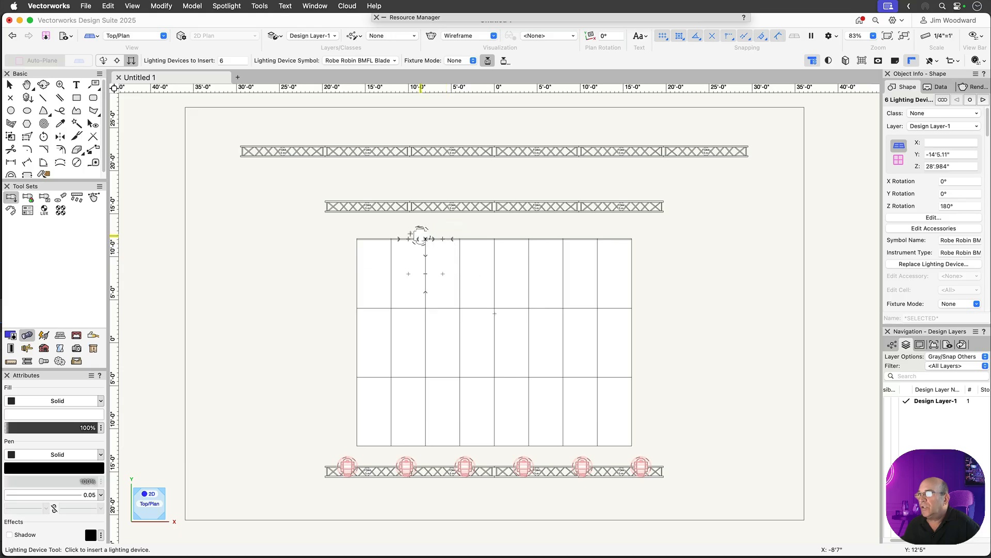
{"action": "left_click", "coordinate": [347, 207]}
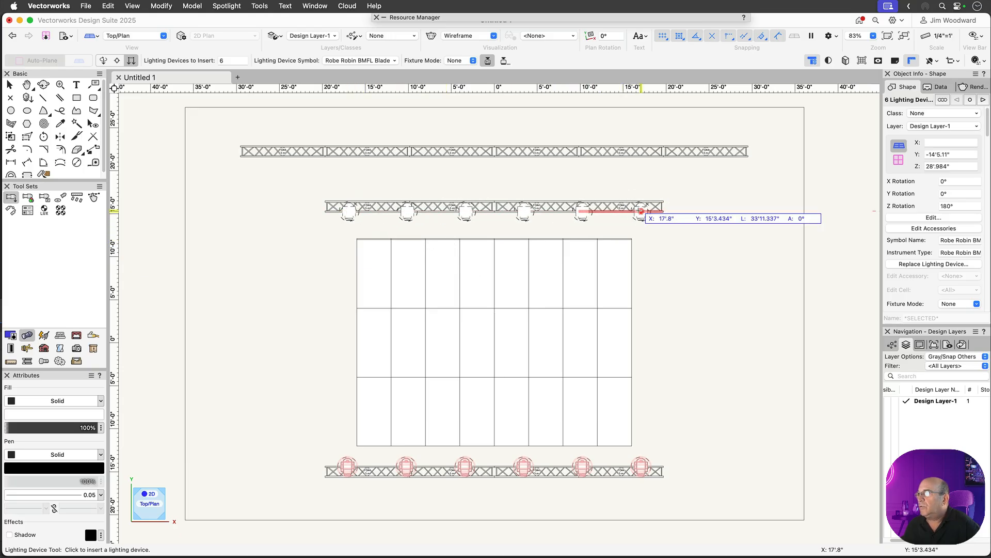
{"action": "left_click", "coordinate": [641, 210]}
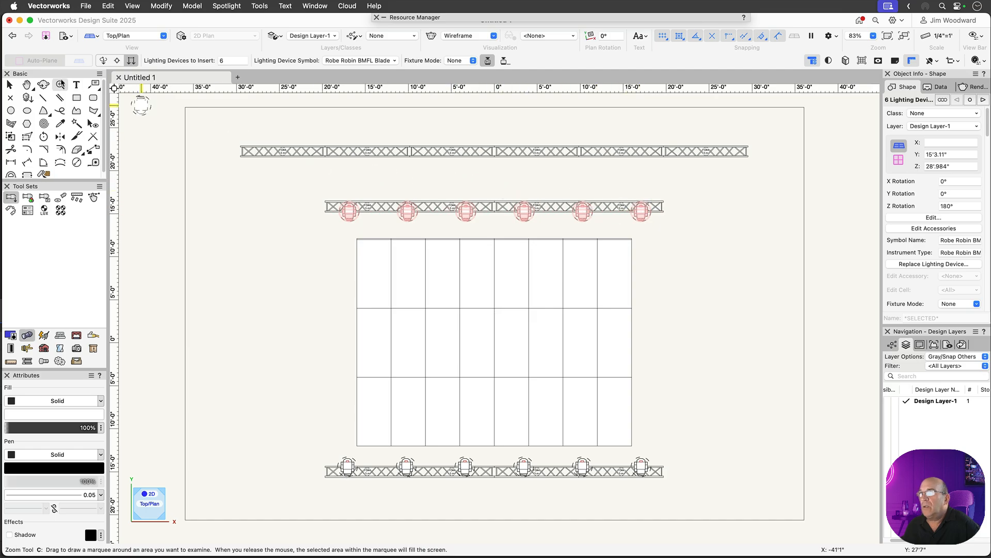
{"action": "left_click", "coordinate": [9, 84]}
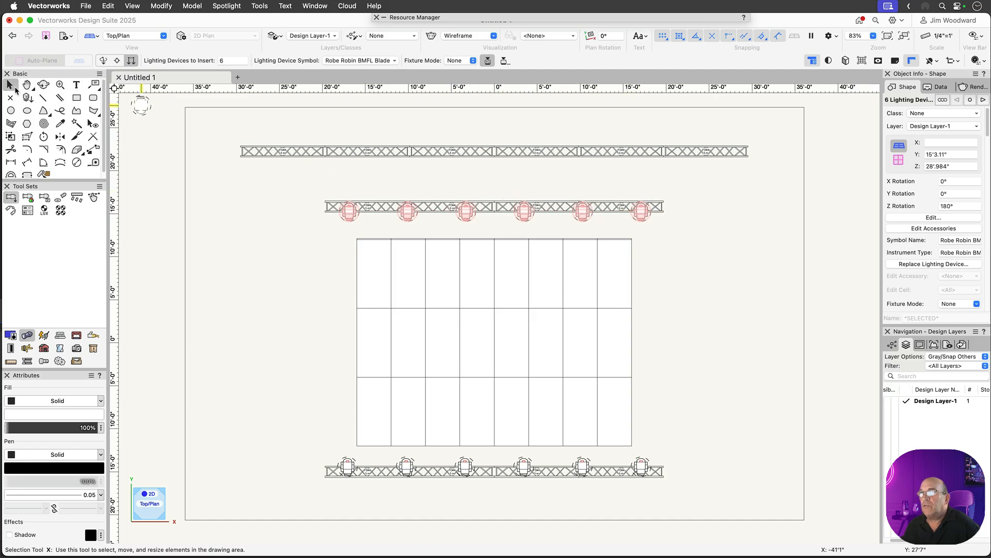
{"action": "left_click", "coordinate": [132, 150]}
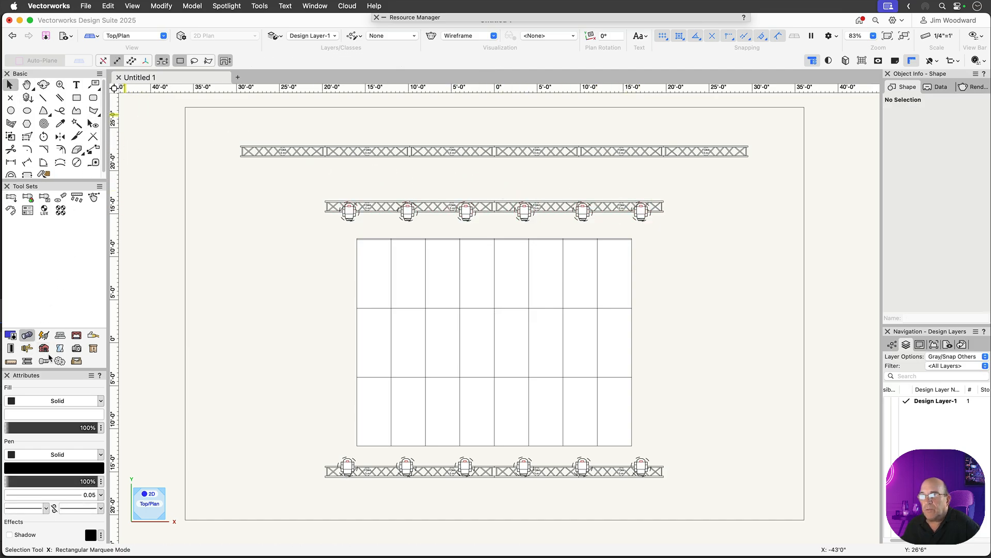
Set the Soft Goods tool's function to Curtain and draw a curtain along the full length of the farthest upstage truss
{"action": "left_click", "coordinate": [77, 336]}
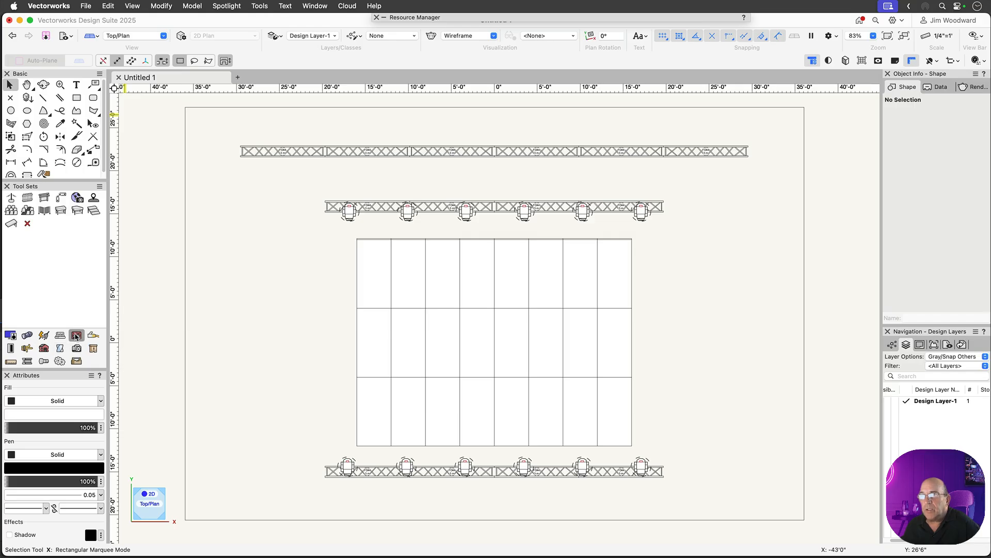
{"action": "left_click", "coordinate": [44, 210]}
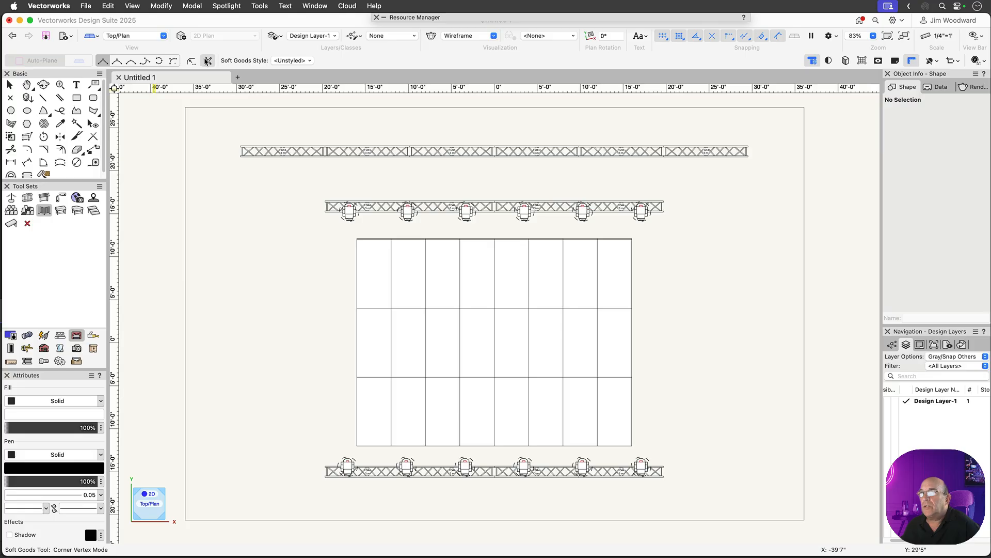
{"action": "left_click", "coordinate": [207, 61]}
{"action": "left_click", "coordinate": [502, 75]}
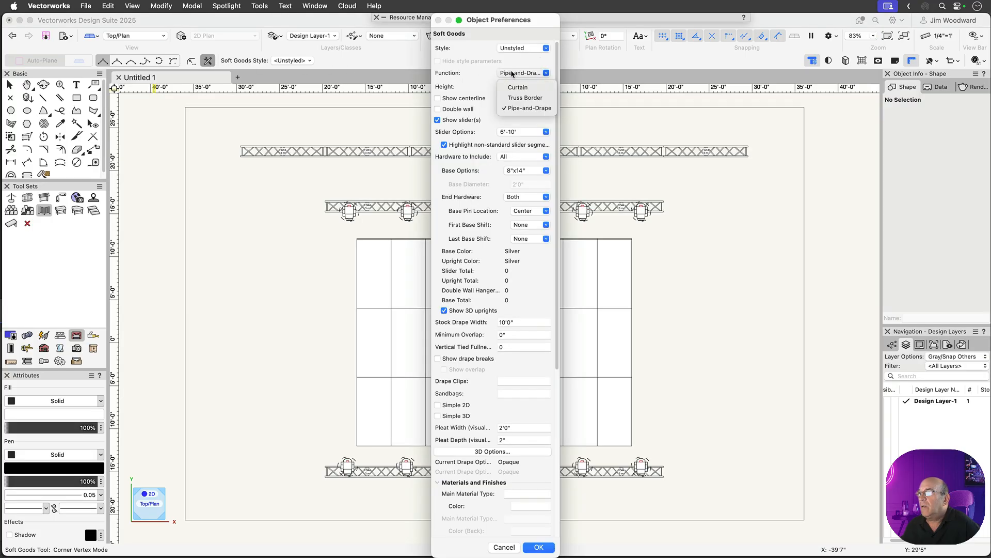
{"action": "left_click", "coordinate": [519, 87]}
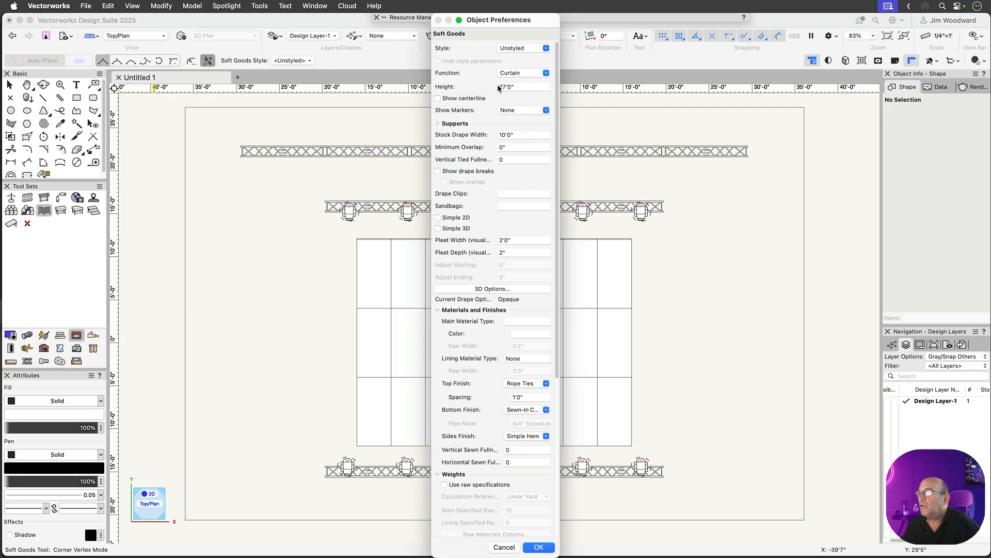
{"action": "left_click", "coordinate": [538, 548]}
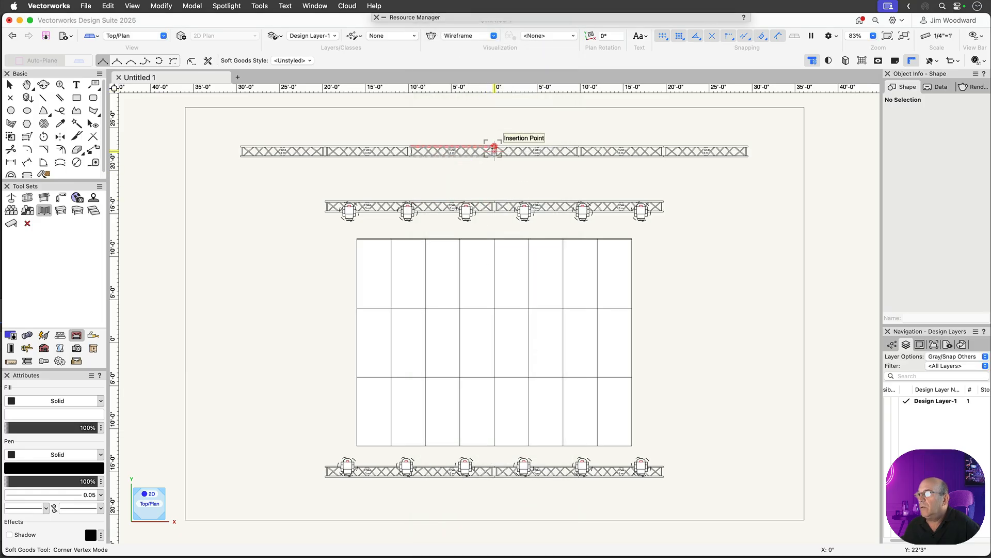
{"action": "left_click", "coordinate": [243, 147]}
{"action": "double_click", "coordinate": [744, 146]}
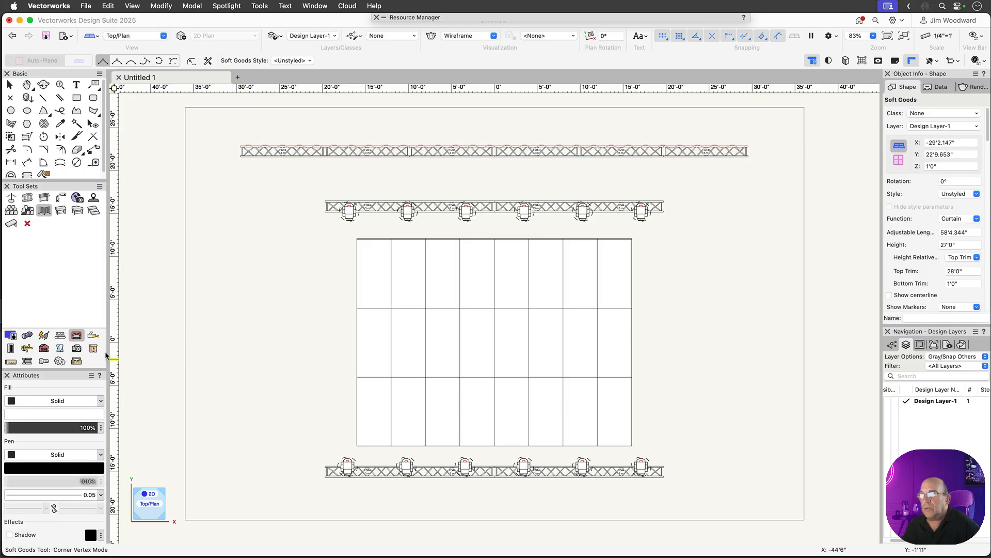
Place two 16:9 Rear Projector video screens, stock size 6'9"x12', one on each side of the decks near their downstage edge
{"action": "left_click", "coordinate": [10, 335]}
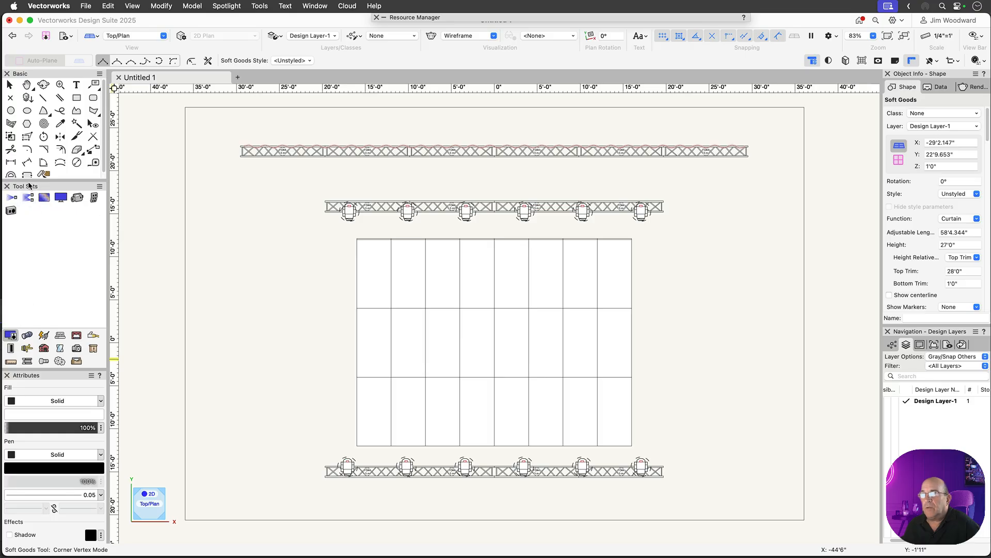
{"action": "left_click", "coordinate": [12, 197]}
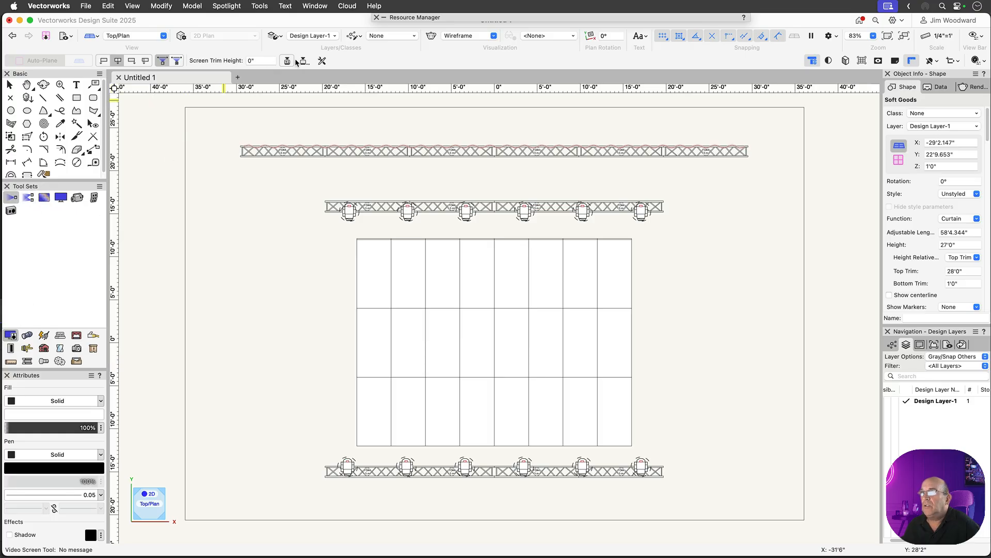
{"action": "left_click", "coordinate": [322, 61]}
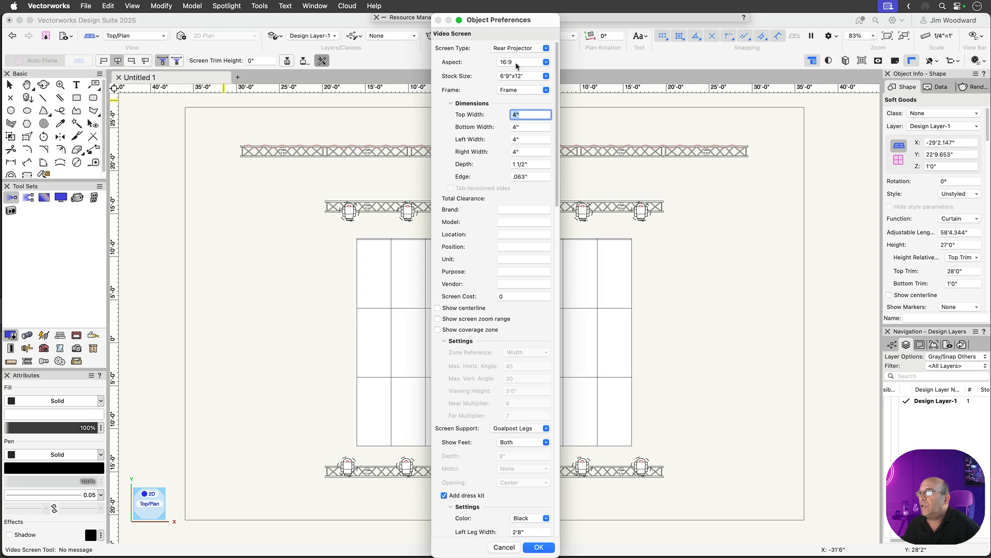
{"action": "scroll", "coordinate": [480, 429], "scroll_direction": "down", "scroll_amount": 3}
{"action": "scroll", "coordinate": [525, 369], "scroll_direction": "down", "scroll_amount": 8}
{"action": "scroll", "coordinate": [482, 435], "scroll_direction": "down", "scroll_amount": 12}
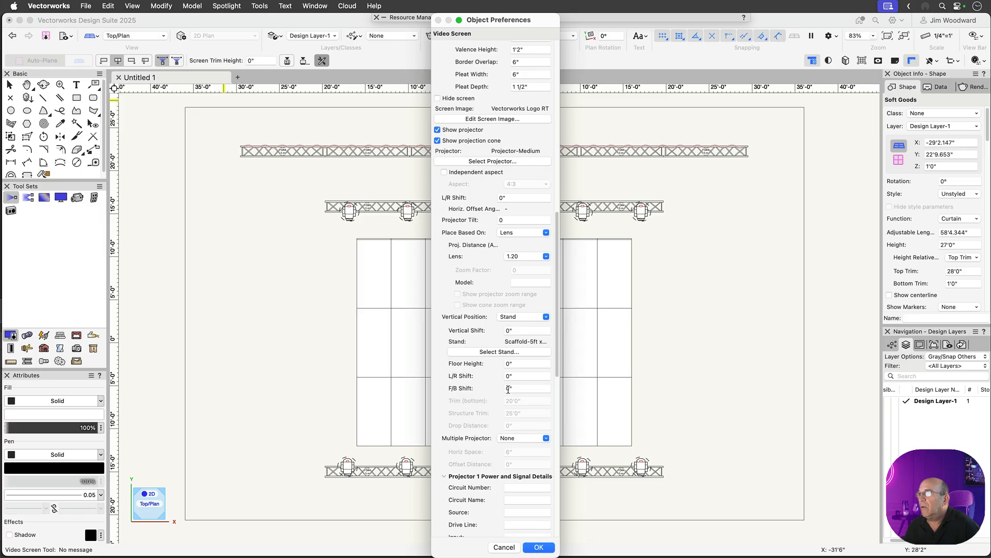
{"action": "scroll", "coordinate": [508, 390], "scroll_direction": "up", "scroll_amount": 14}
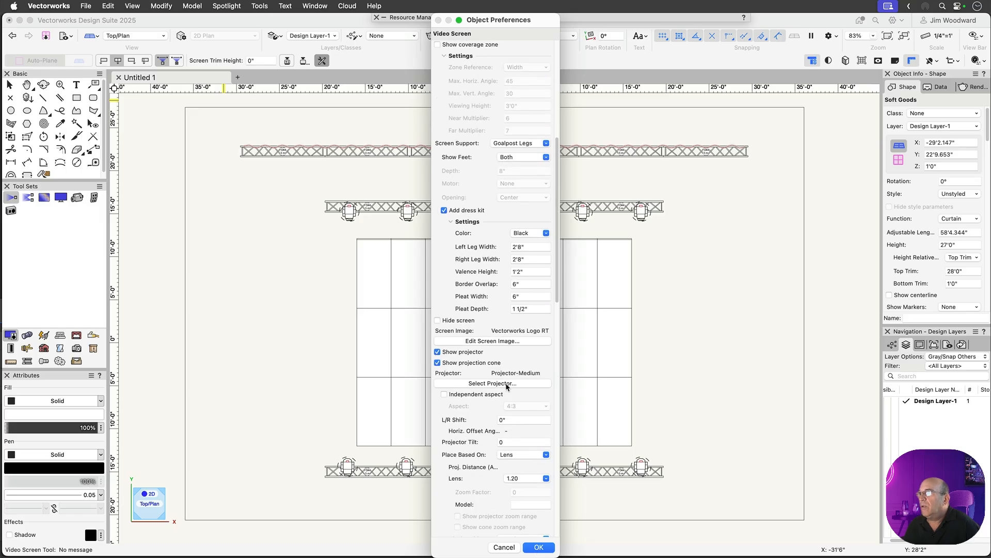
{"action": "left_click", "coordinate": [538, 547]}
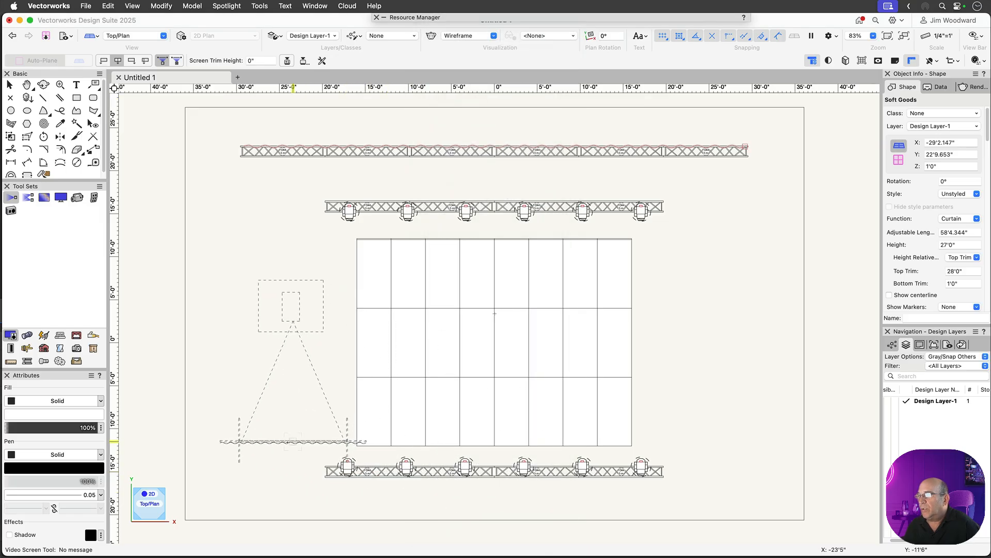
{"action": "left_click", "coordinate": [281, 442]}
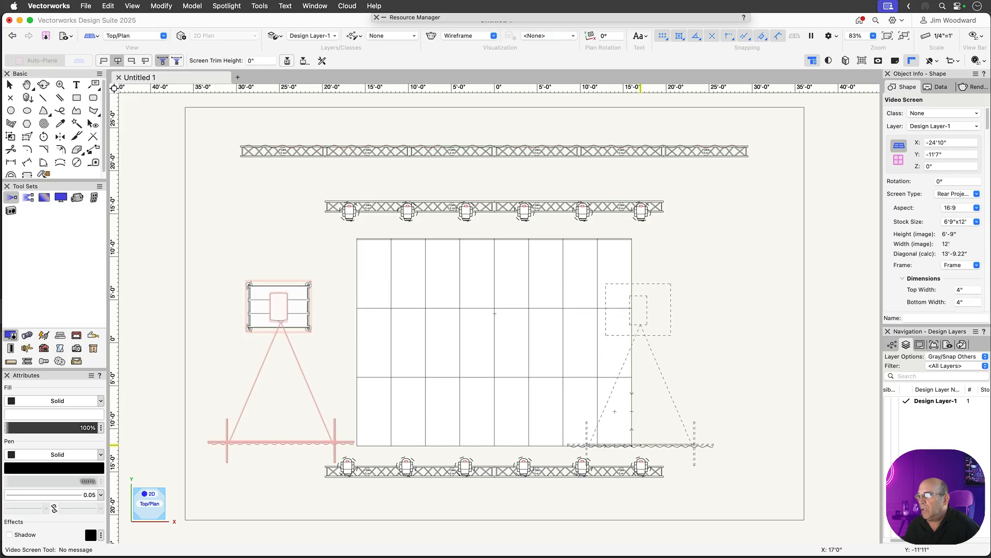
{"action": "left_click", "coordinate": [710, 444]}
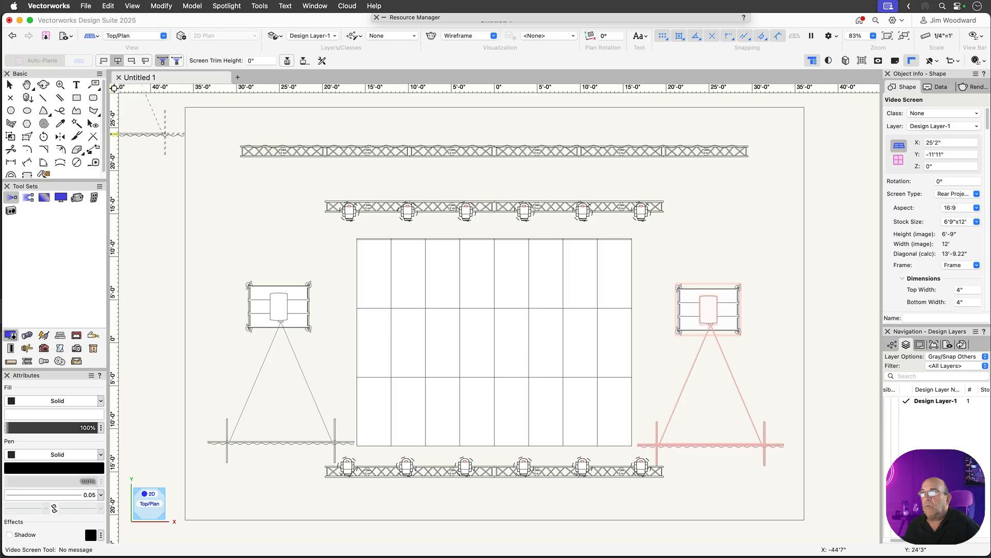
Place an LED video screen, stock size 11'3"x20', at the centre of the farthest upstage truss
{"action": "left_click", "coordinate": [322, 61]}
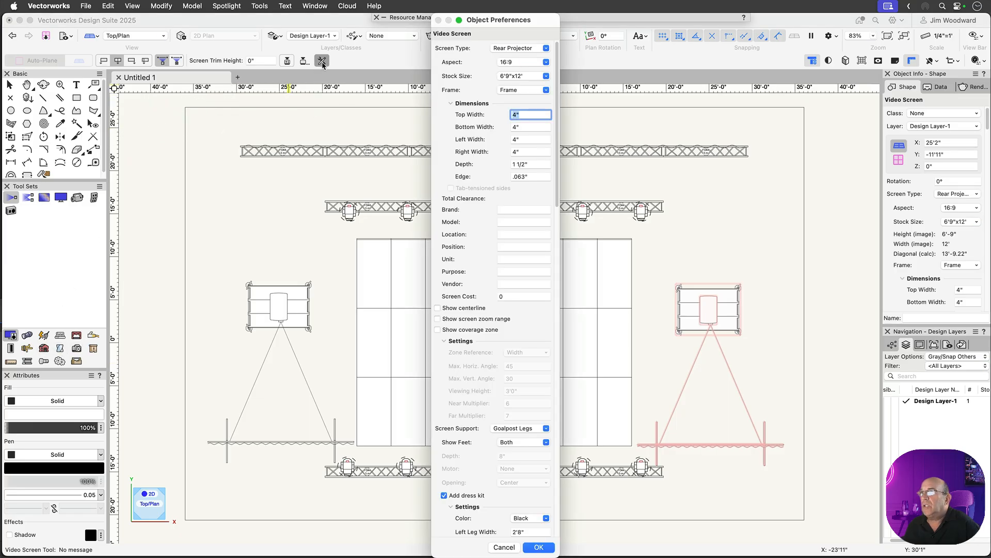
{"action": "left_click", "coordinate": [532, 49]}
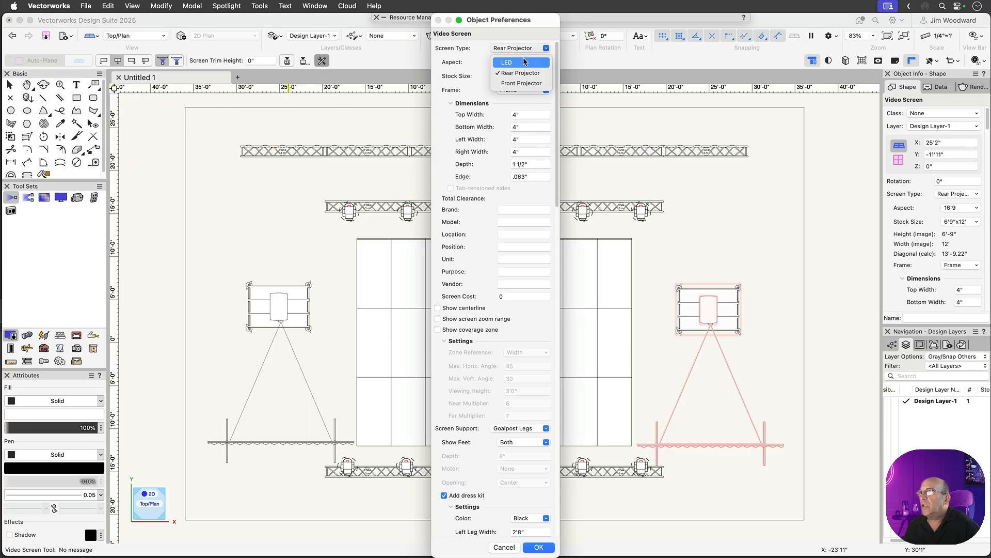
{"action": "left_click", "coordinate": [525, 63]}
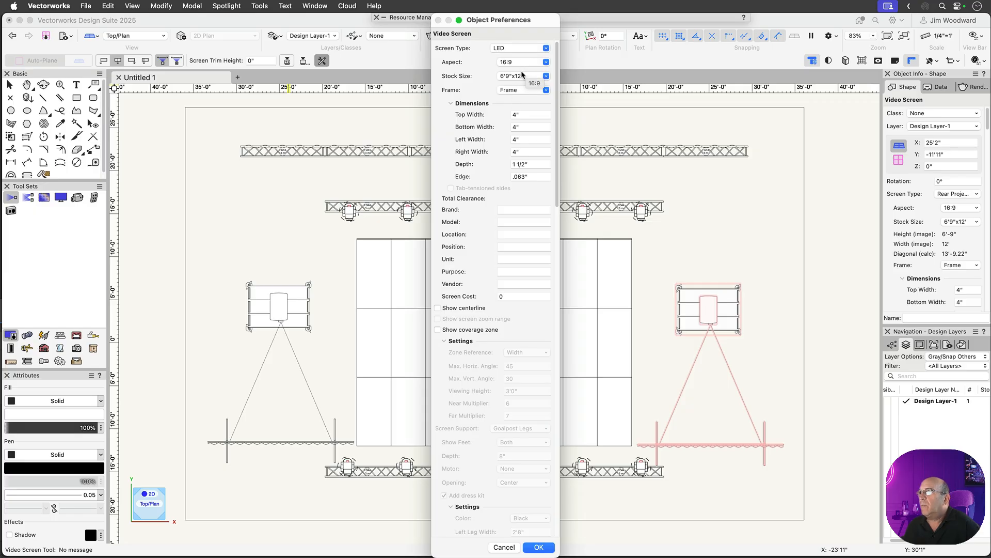
{"action": "left_click", "coordinate": [520, 76]}
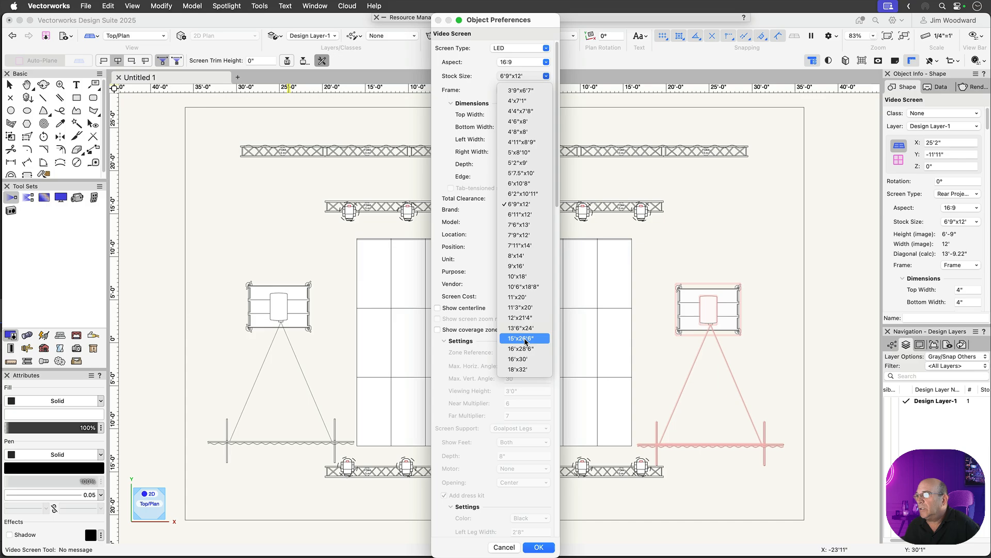
{"action": "left_click", "coordinate": [521, 308]}
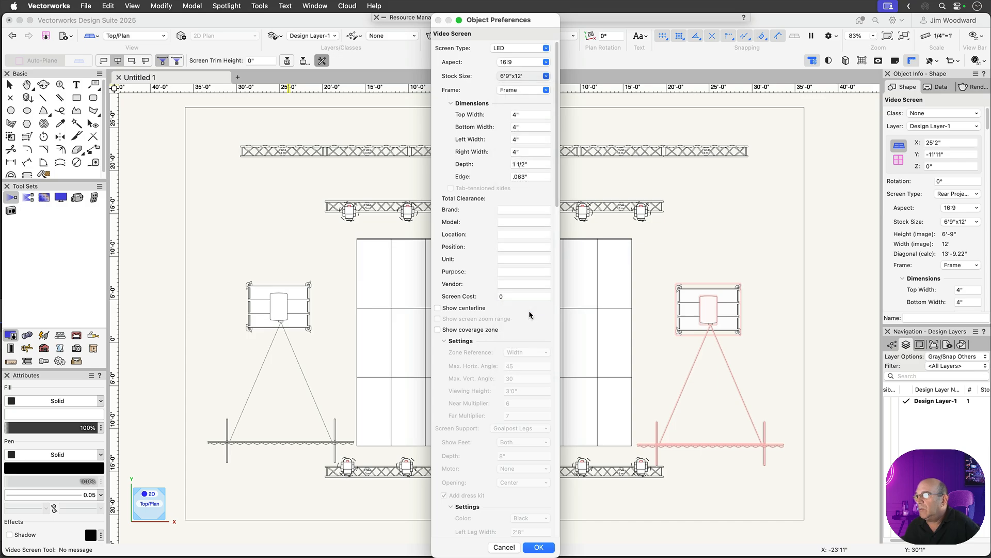
{"action": "left_click", "coordinate": [548, 547]}
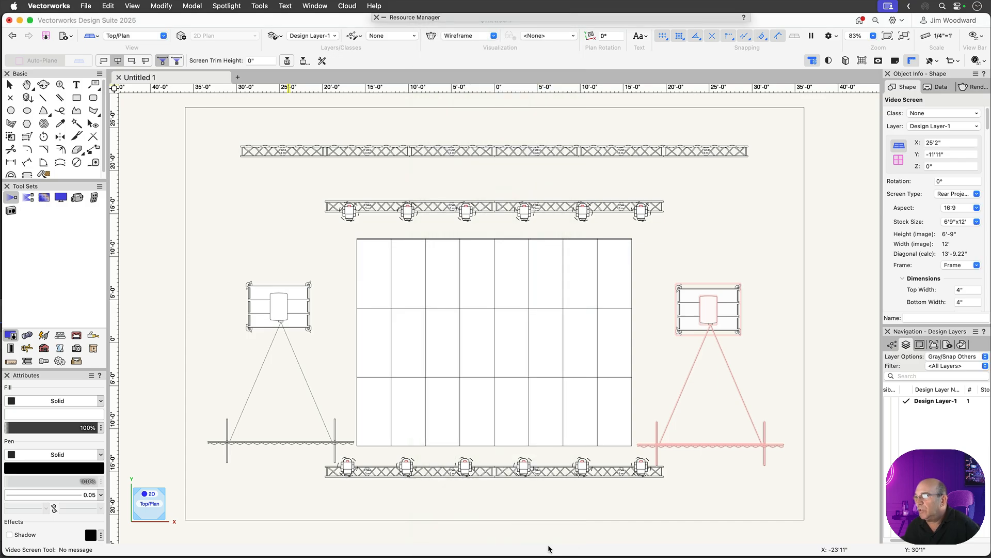
{"action": "left_click", "coordinate": [492, 161]}
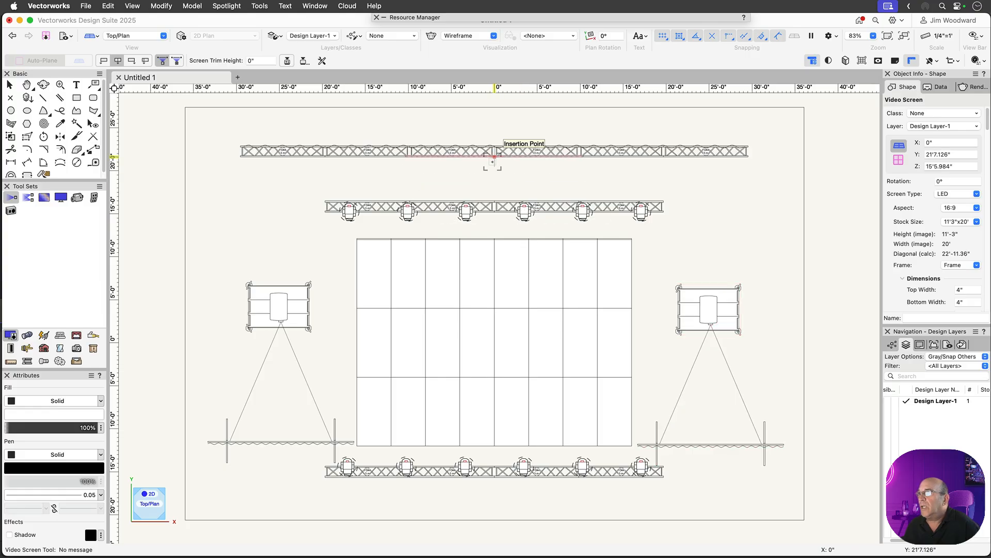
View the stage in 3D with Shaded rendering and Normal Perspective, and orbit around to see it from the front
{"action": "key", "text": "KP_3"}
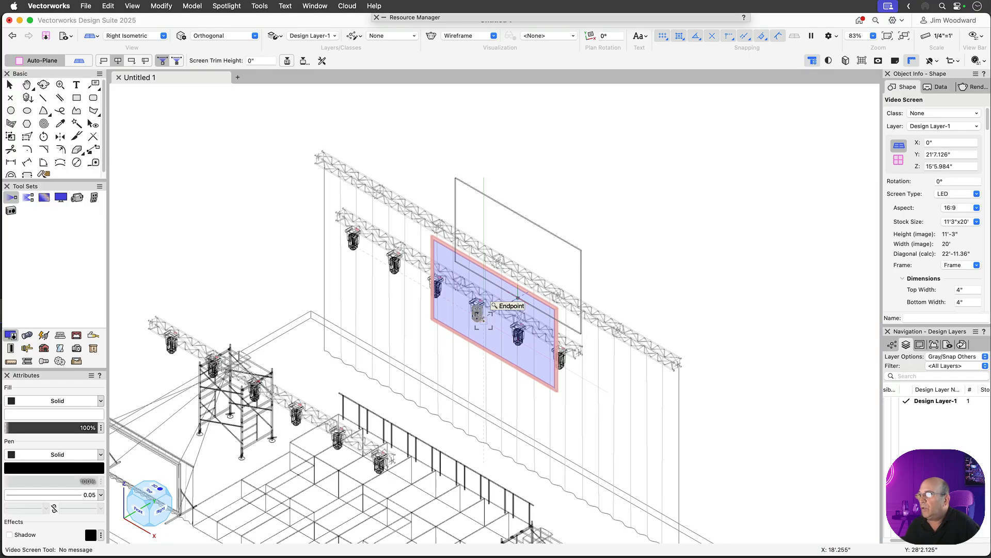
{"action": "key", "text": "super+shift+g"}
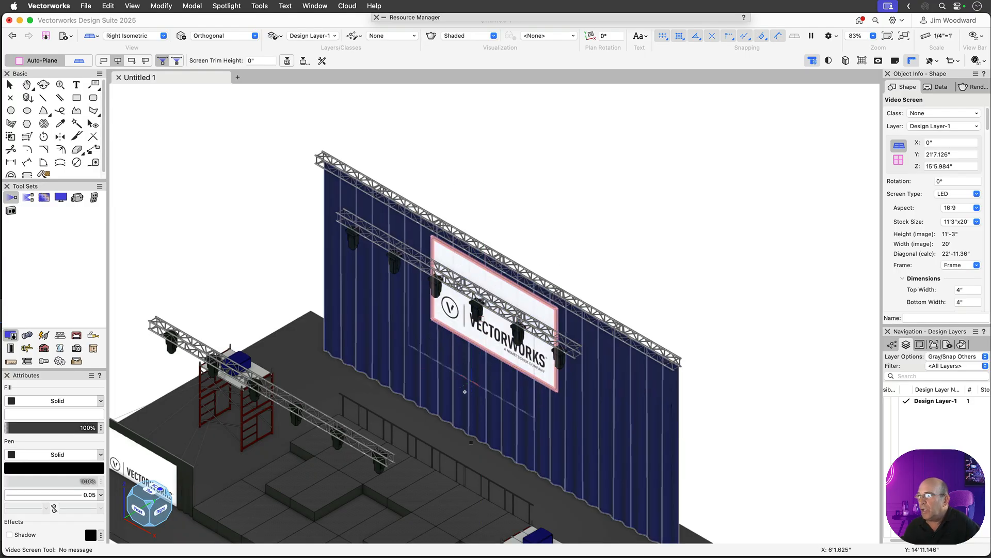
{"action": "middle_click_drag", "start_coordinate": [452, 419], "coordinate": [470, 307]}
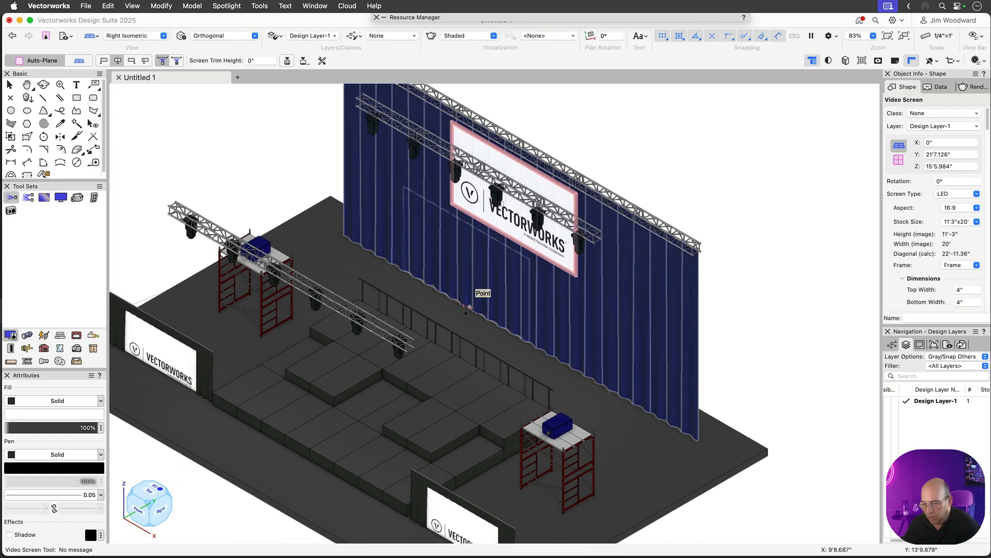
{"action": "key", "text": "super+alt+p"}
{"action": "key", "text": "shift+c"}
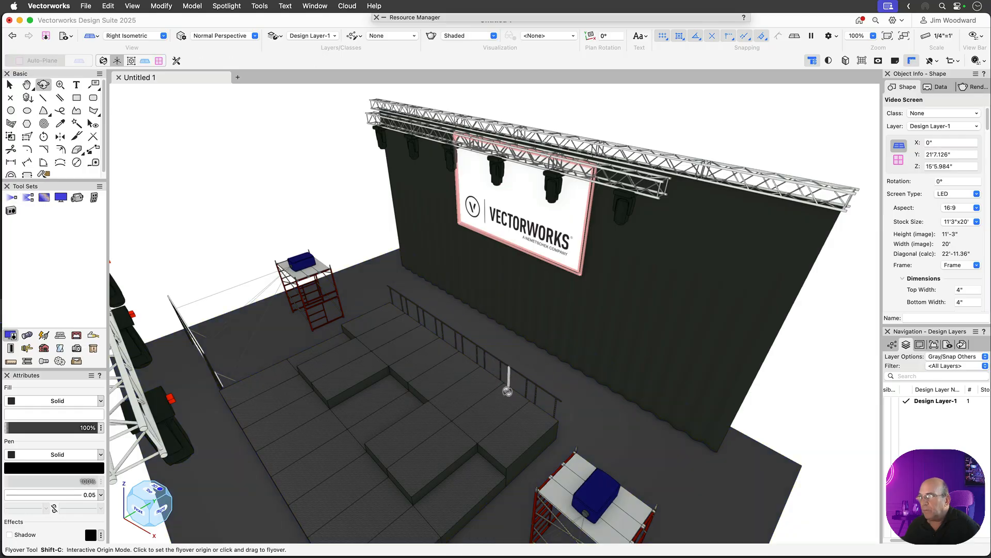
{"action": "left_click_drag", "start_coordinate": [503, 391], "coordinate": [582, 328]}
{"action": "scroll", "coordinate": [434, 331], "scroll_direction": "down", "scroll_amount": 2}
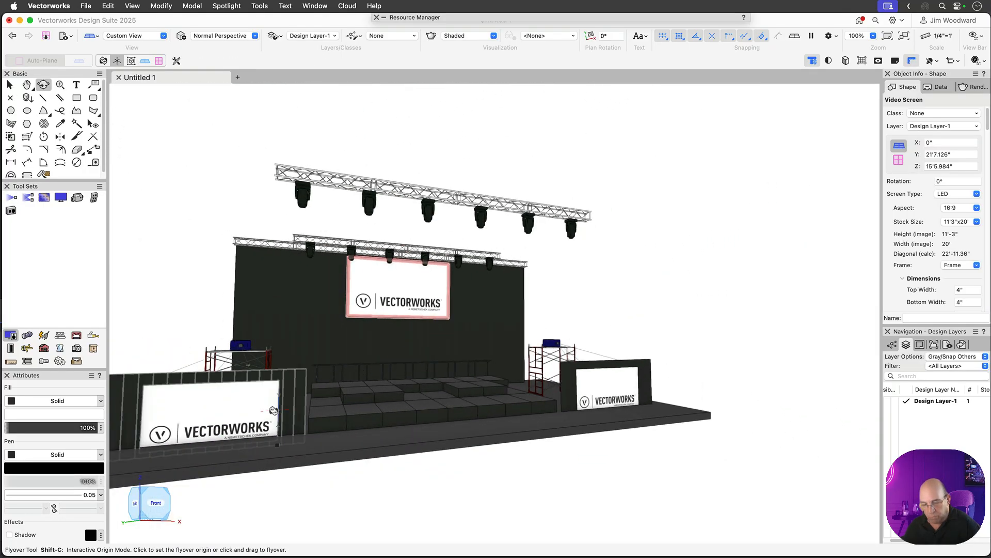
Set the Z height of both rear-projection screens beside the stage to 96" (8'0")
{"action": "key", "text": "x"}
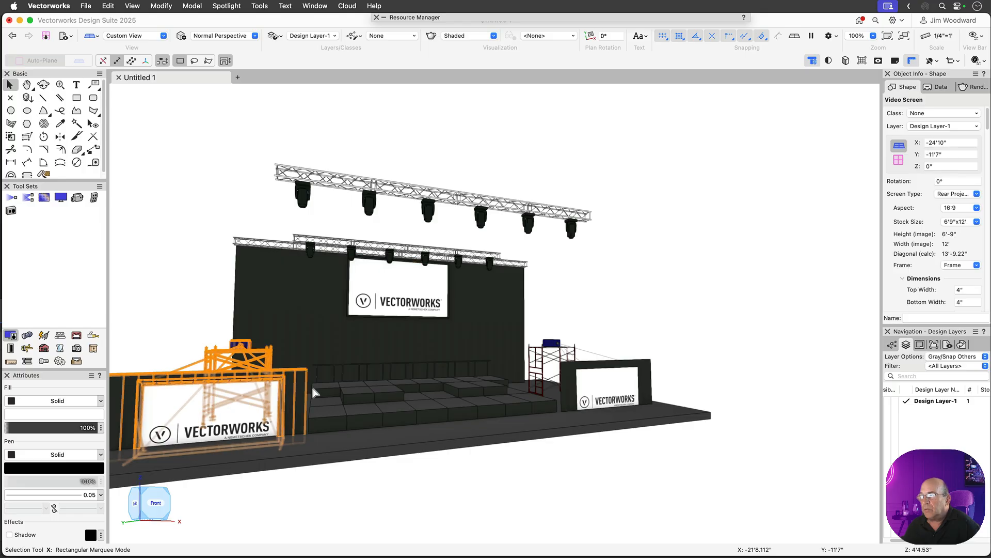
{"action": "left_click", "coordinate": [606, 385], "text": "shift"}
{"action": "left_click", "coordinate": [949, 166]}
{"action": "type", "text": "96"}
{"action": "key", "text": "Return"}
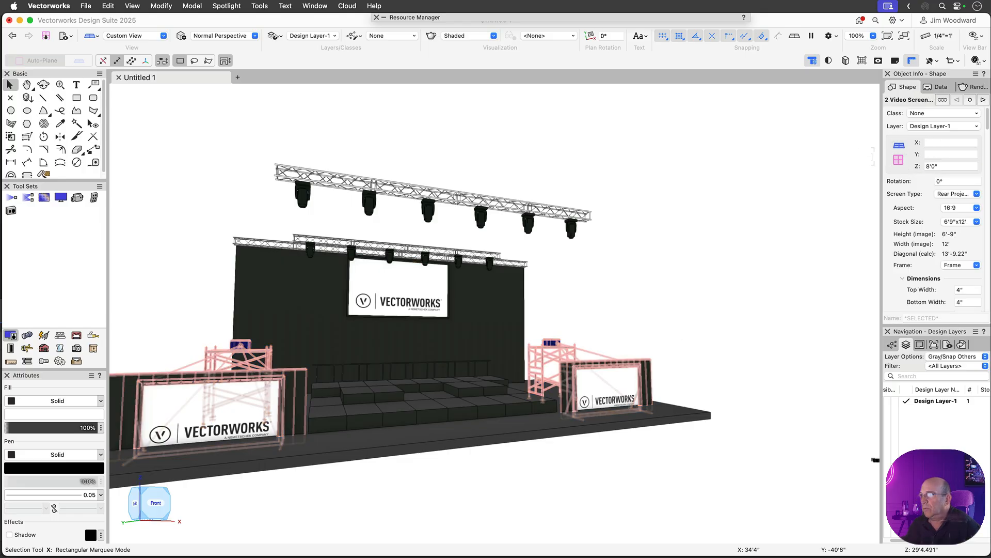